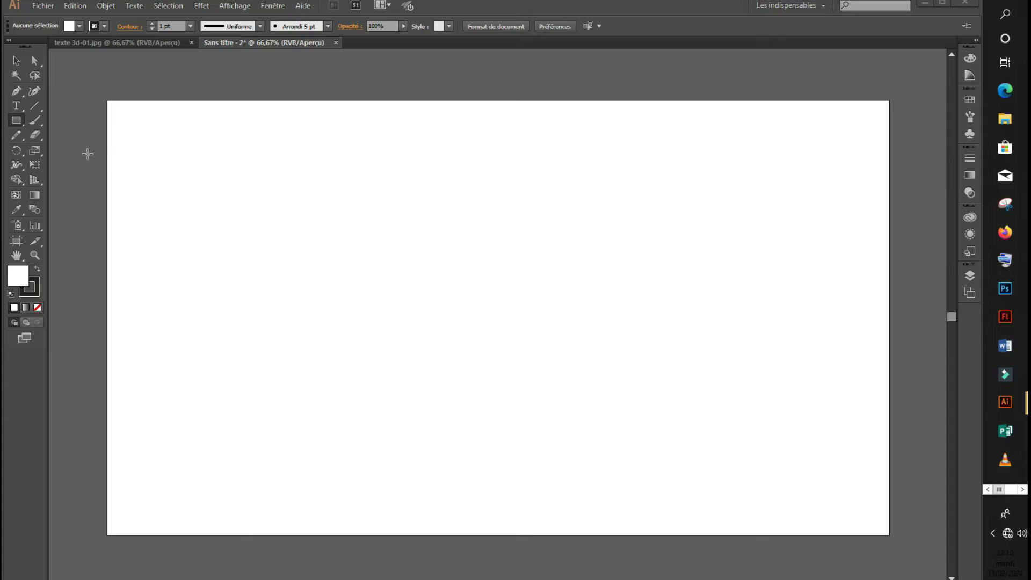
# Draw a 1920 × 1080 px rectangle covering the whole artboard and fill it with a very dark navy blue.
pyautogui.click(108, 108)
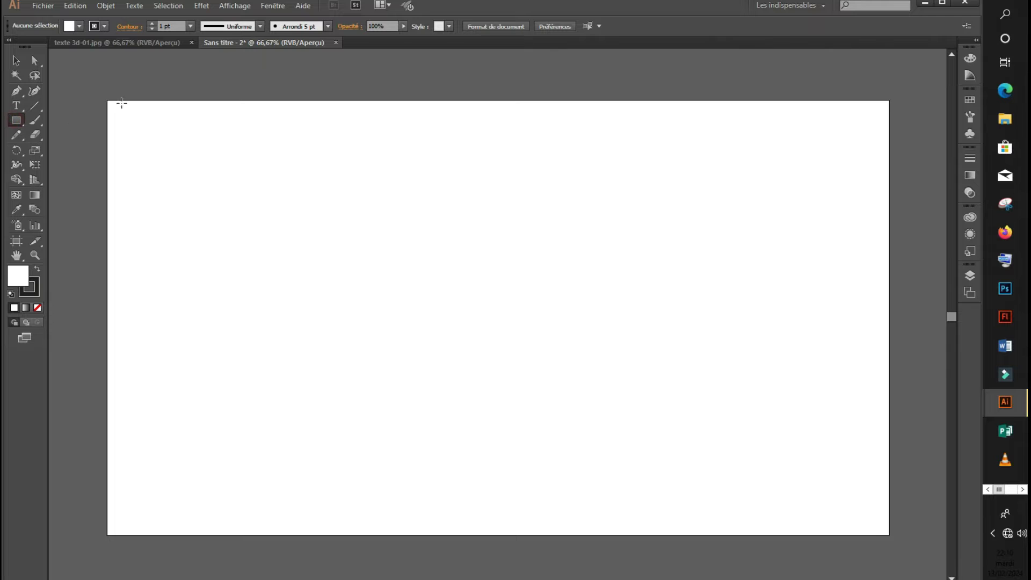
pyautogui.moveTo(105, 101); pyautogui.dragTo(889, 535)
pyautogui.click(77, 26)
pyautogui.click(111, 56)
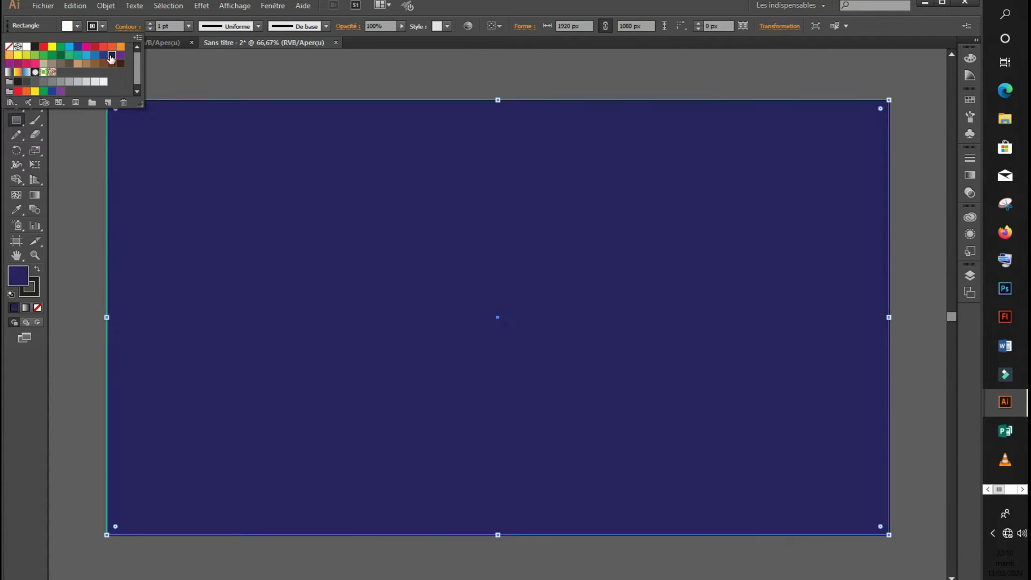
pyautogui.doubleClick(19, 277)
pyautogui.moveTo(611, 471); pyautogui.dragTo(661, 503)
pyautogui.click(814, 378)
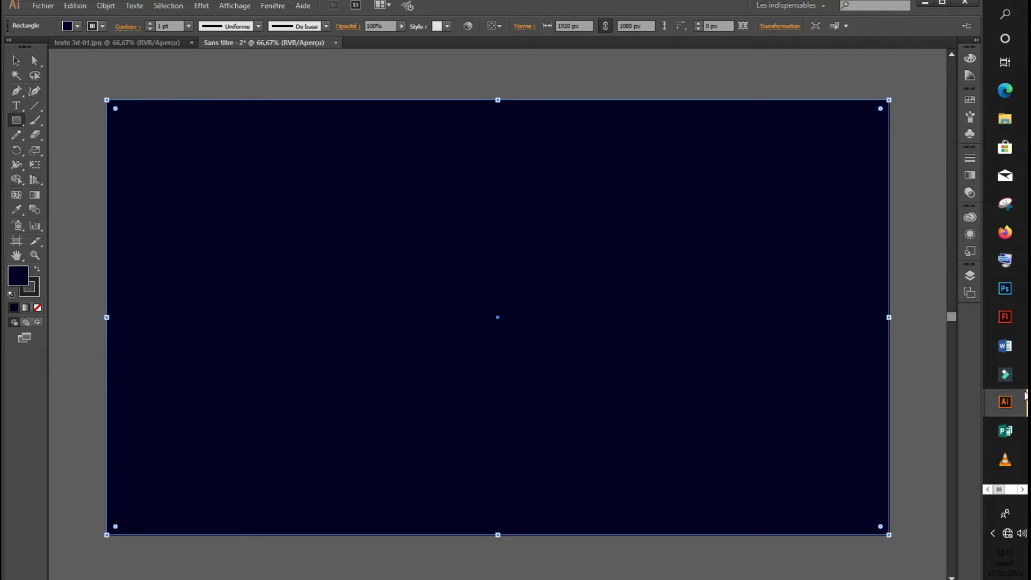
# Lock the navy background rectangle inside Calque 1.
pyautogui.click(971, 273)
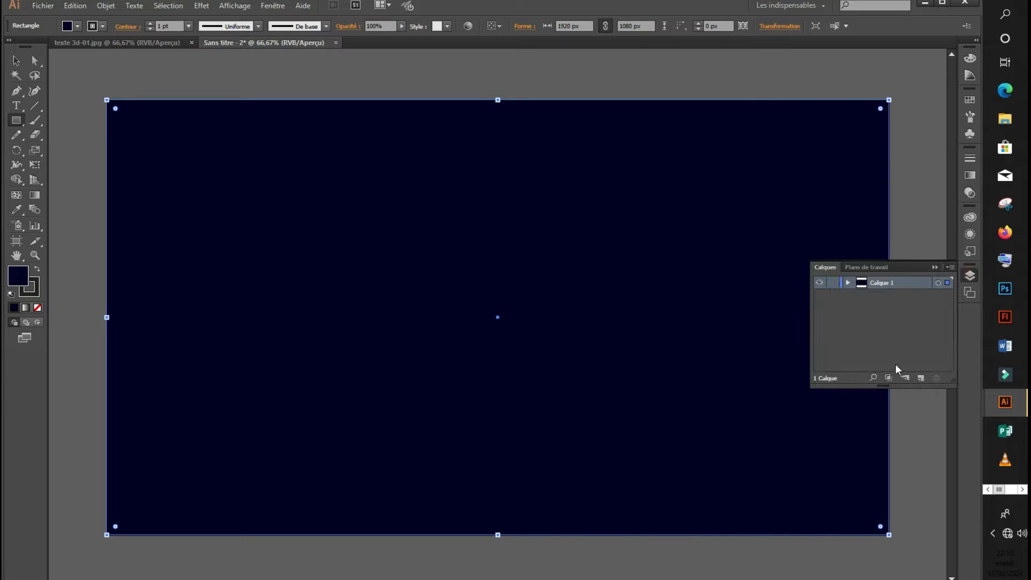
pyautogui.click(847, 283)
pyautogui.click(832, 295)
pyautogui.click(17, 60)
pyautogui.click(934, 267)
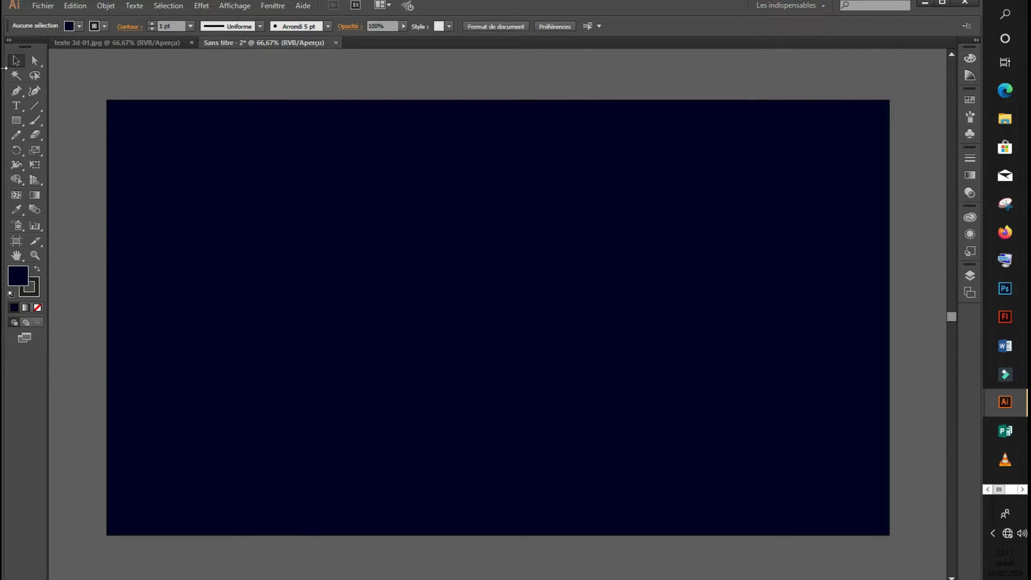
# Draw a circle about 720 px in diameter with the Ellipse tool in the upper middle of the artboard.
pyautogui.click(16, 121)
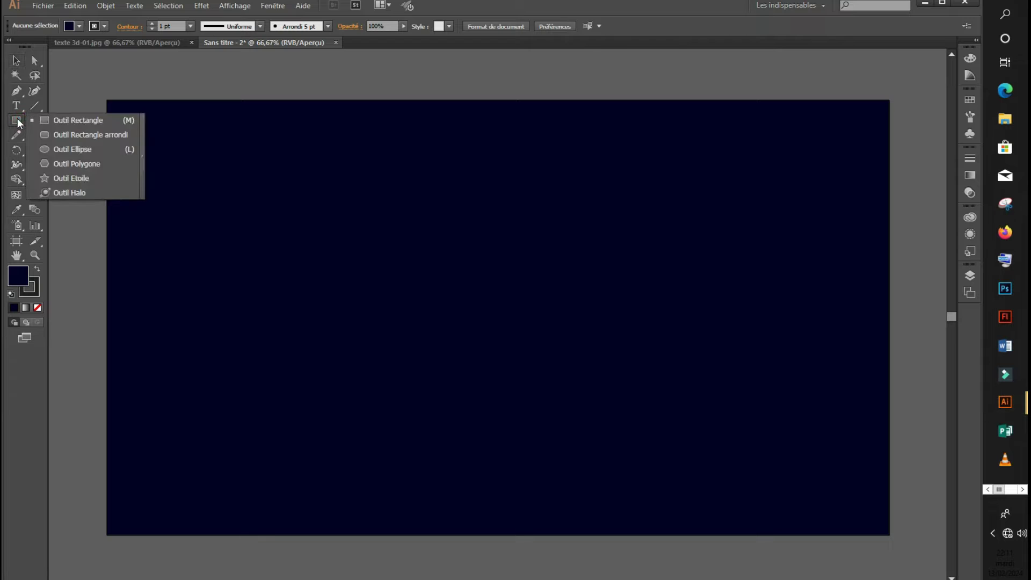
pyautogui.click(75, 146)
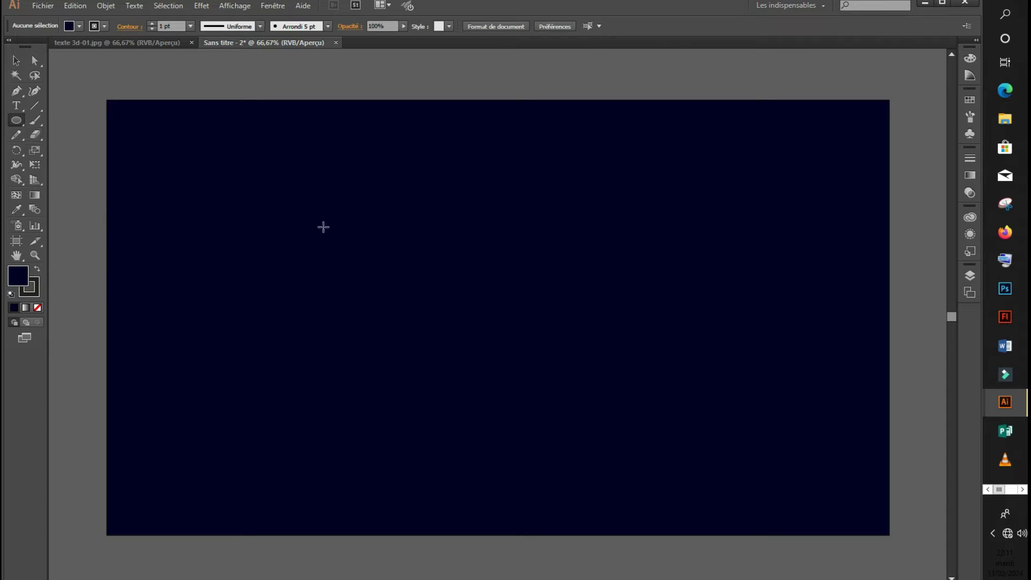
pyautogui.moveTo(448, 254); pyautogui.dragTo(577, 400)
# Fill the circle with white and move it to the lower left part of the artboard.
pyautogui.click(16, 61)
pyautogui.click(79, 26)
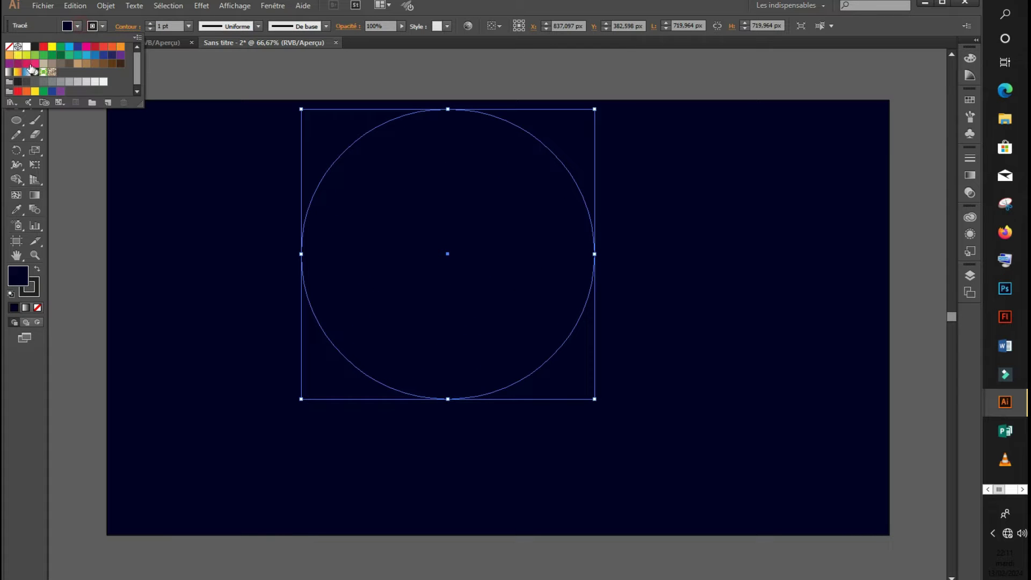
pyautogui.click(25, 47)
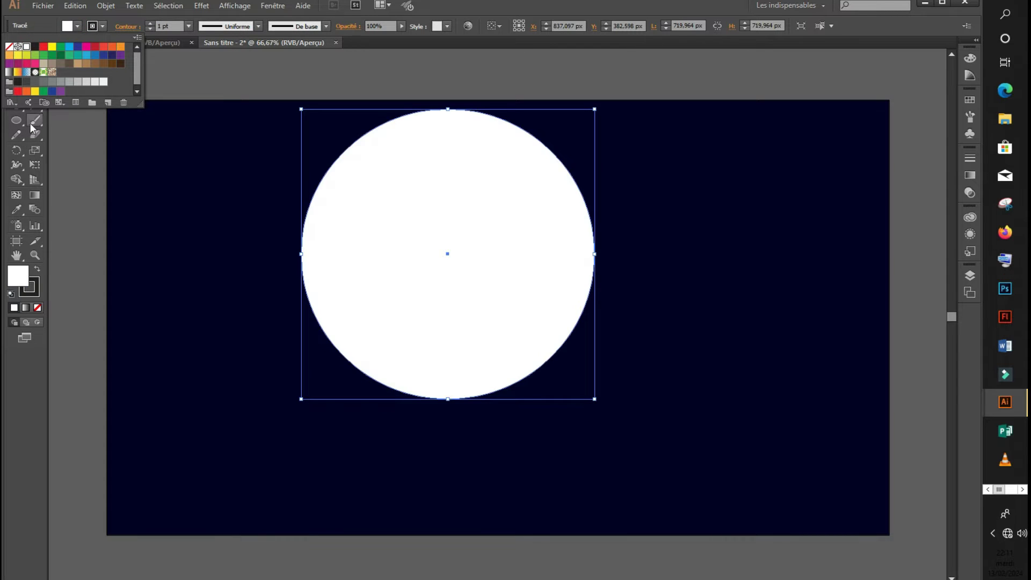
pyautogui.press('Escape')
pyautogui.moveTo(510, 256); pyautogui.dragTo(336, 331)
# Add the text EFFET in the upper right part of the artboard and color it white.
pyautogui.click(17, 105)
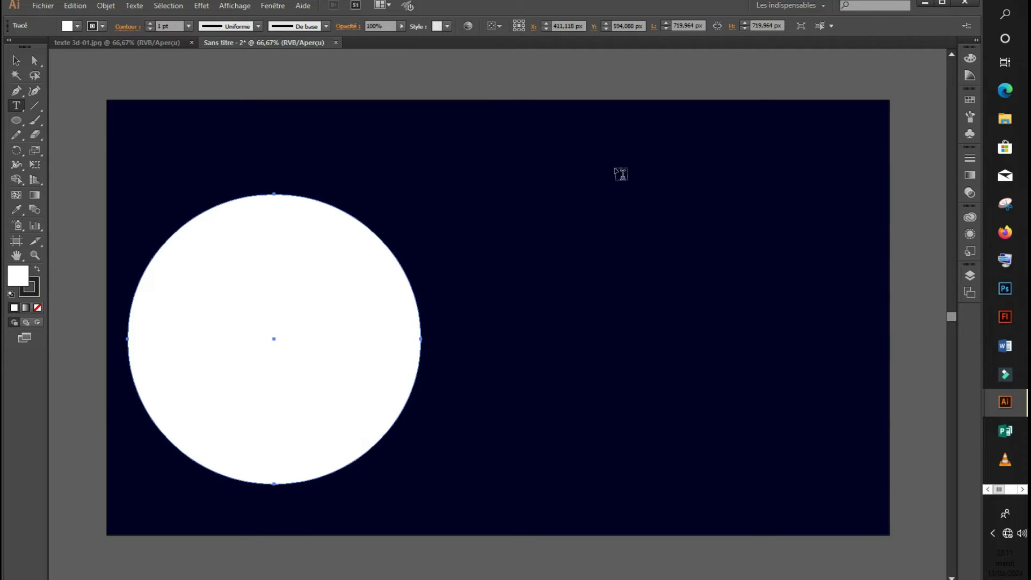
pyautogui.click(615, 165)
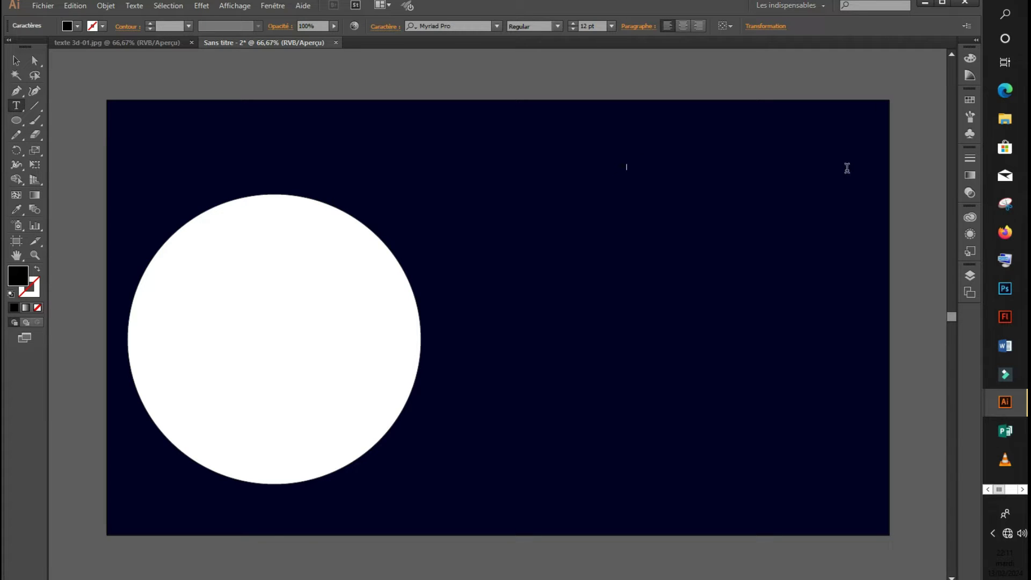
pyautogui.moveTo(651, 170); pyautogui.dragTo(538, 170)
pyautogui.click(77, 26)
pyautogui.click(22, 47)
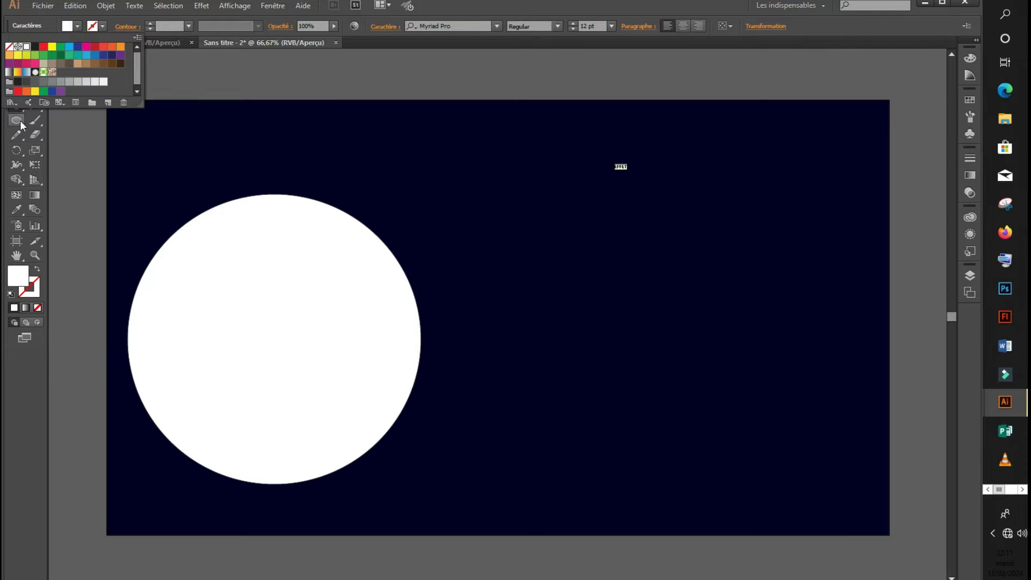
pyautogui.click(16, 60)
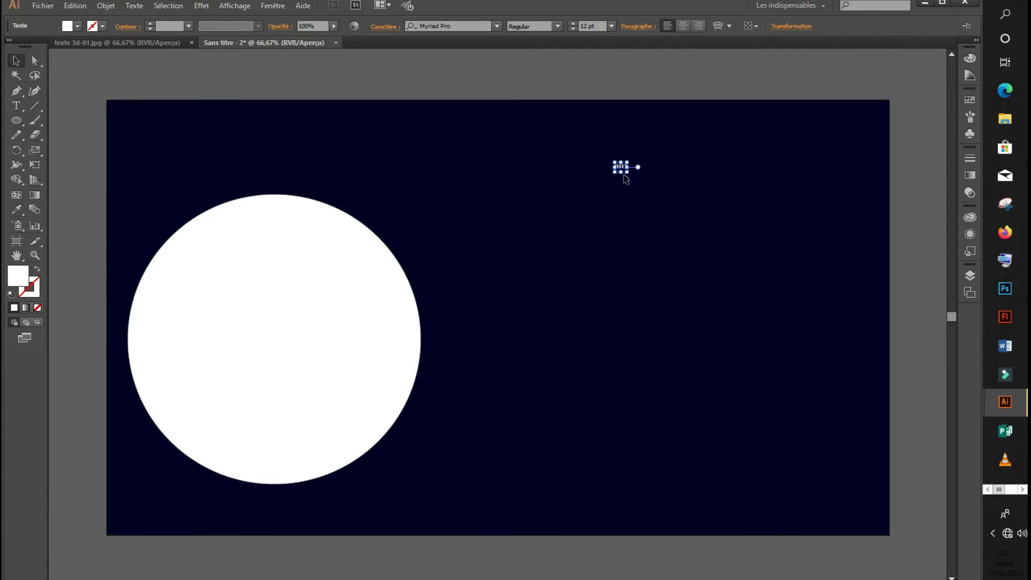
# Enlarge the EFFET text to about 232.5 pt in the artboard's upper right area and set its font to Poppins Bold.
pyautogui.moveTo(629, 173); pyautogui.dragTo(848, 309)
pyautogui.moveTo(774, 285); pyautogui.dragTo(691, 210)
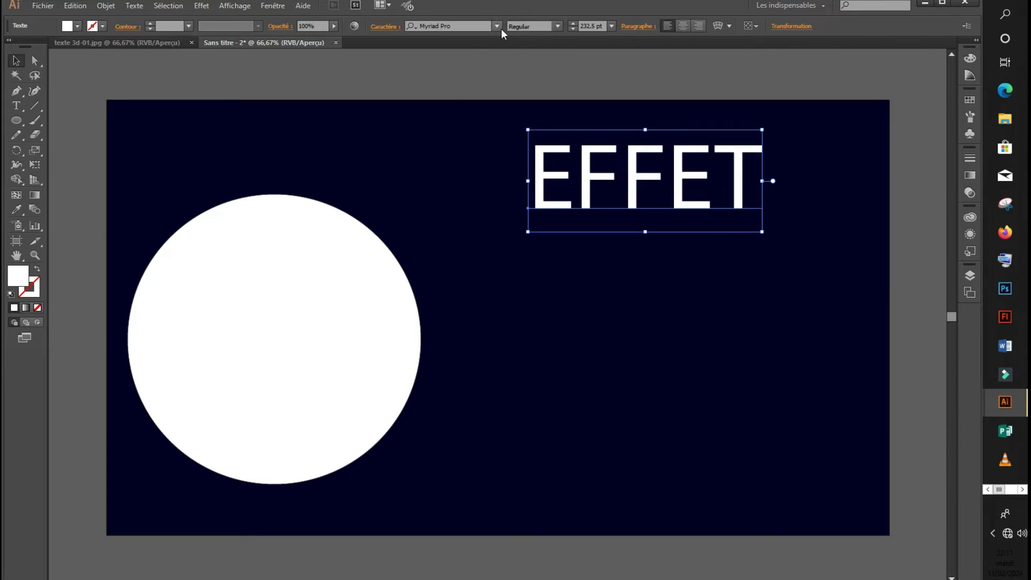
pyautogui.click(483, 27)
pyautogui.write('PO')
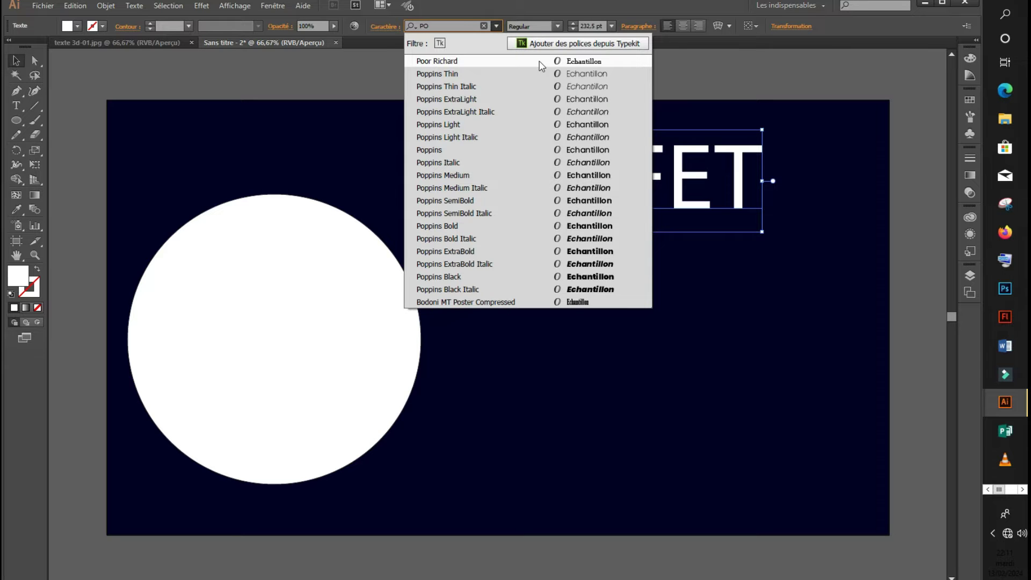
pyautogui.click(535, 228)
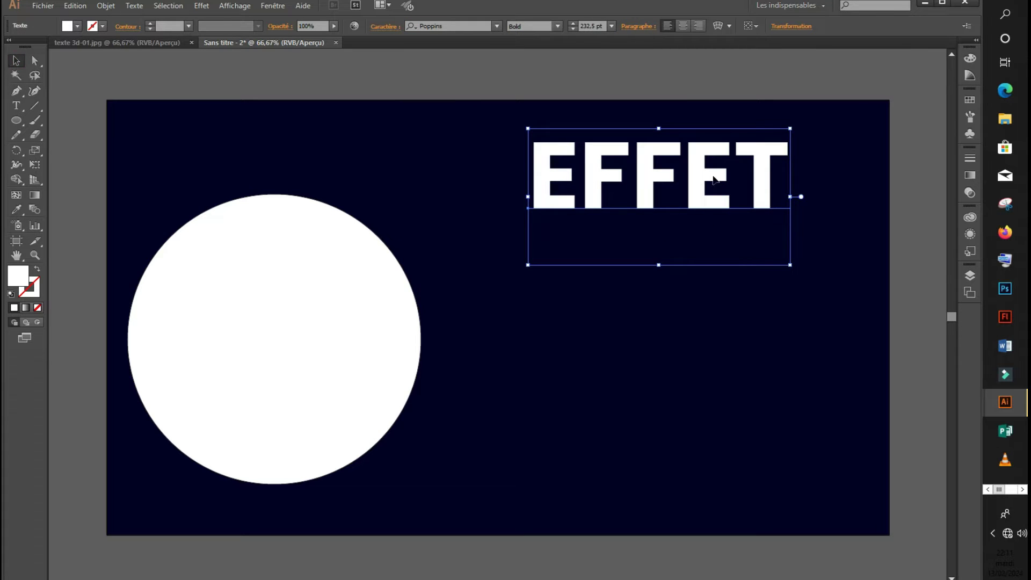
# Duplicate the EFFET text straight below the original and change the copy's wording to TEXTE.
pyautogui.moveTo(650, 173); pyautogui.dragTo(648, 341)
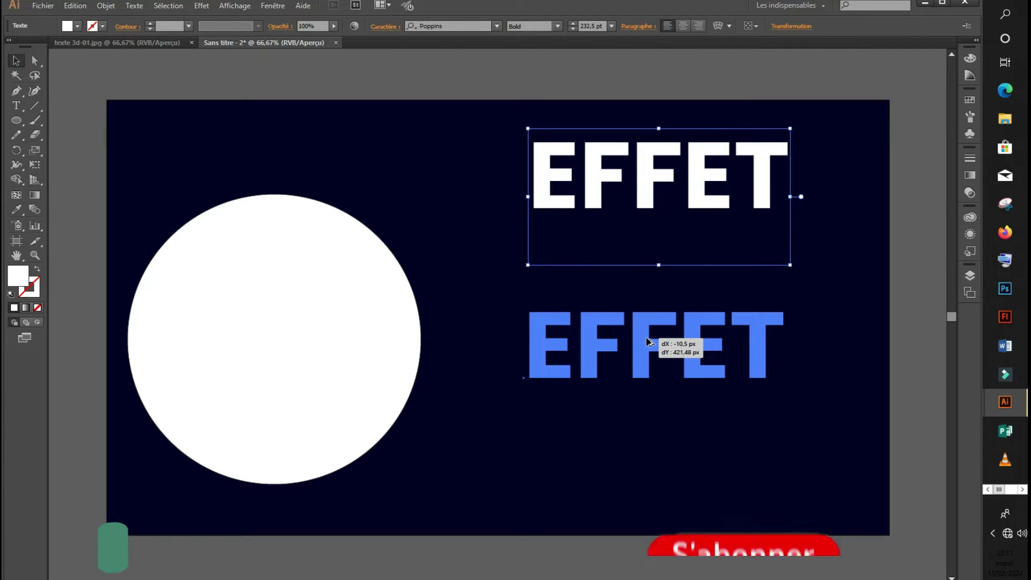
pyautogui.moveTo(648, 341); pyautogui.dragTo(647, 340)
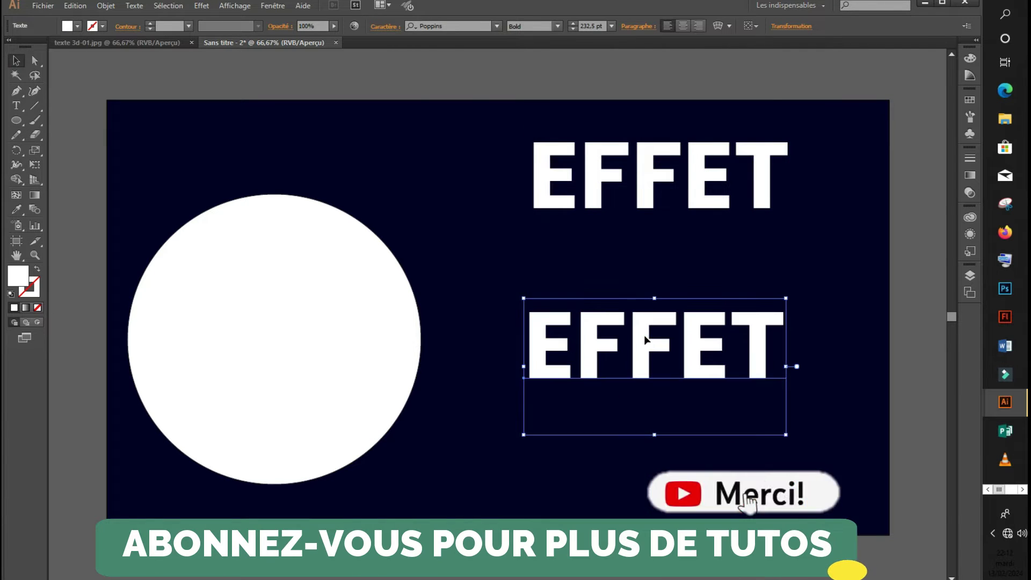
pyautogui.doubleClick(574, 347)
pyautogui.hotkey('ctrl', 'a')
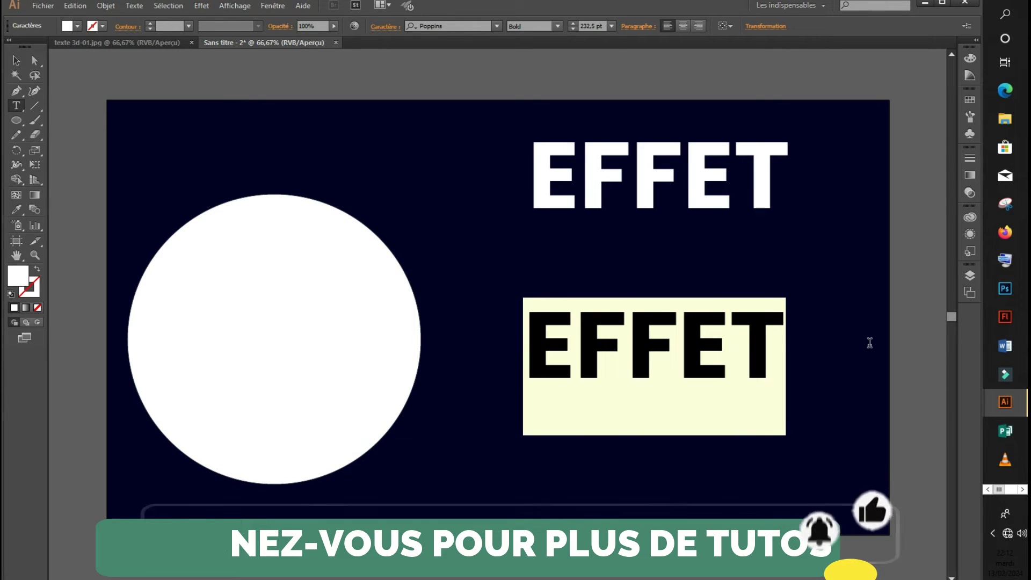
pyautogui.write('TEXTE')
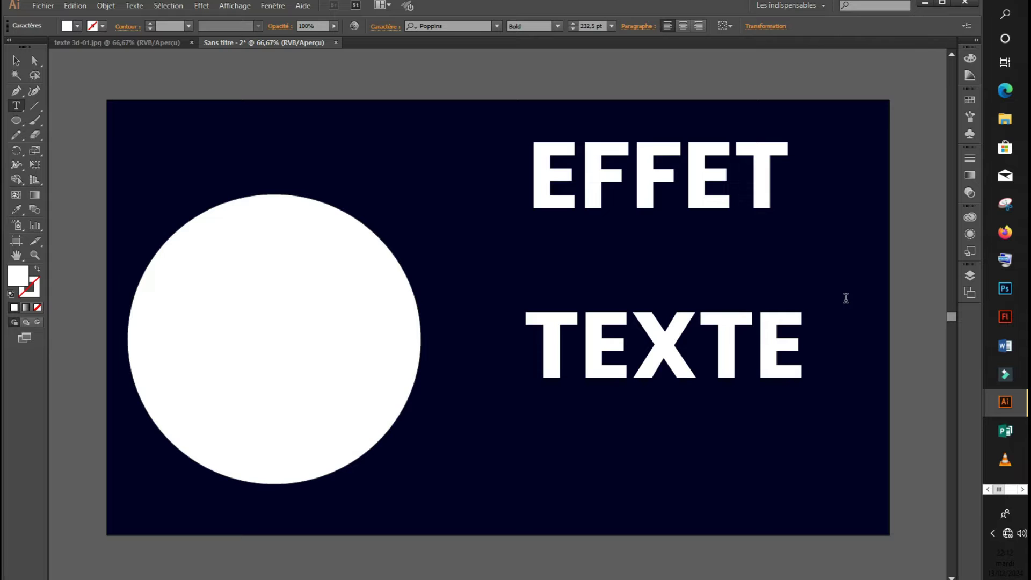
pyautogui.press('Escape')
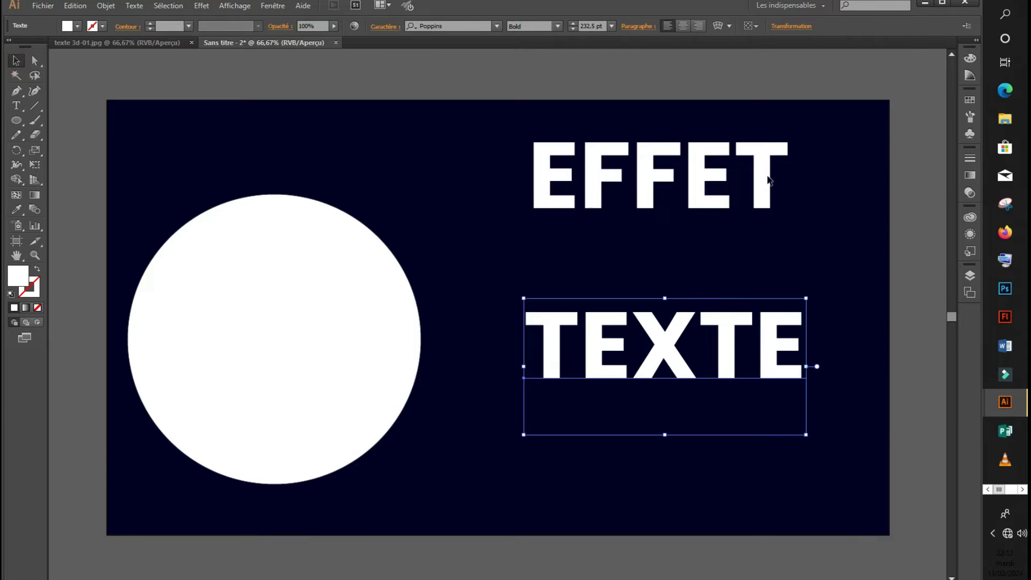
# Move EFFET down closer to TEXTE and convert both words to outlines.
pyautogui.moveTo(762, 190); pyautogui.dragTo(758, 221)
pyautogui.rightClick(705, 204)
pyautogui.click(737, 278)
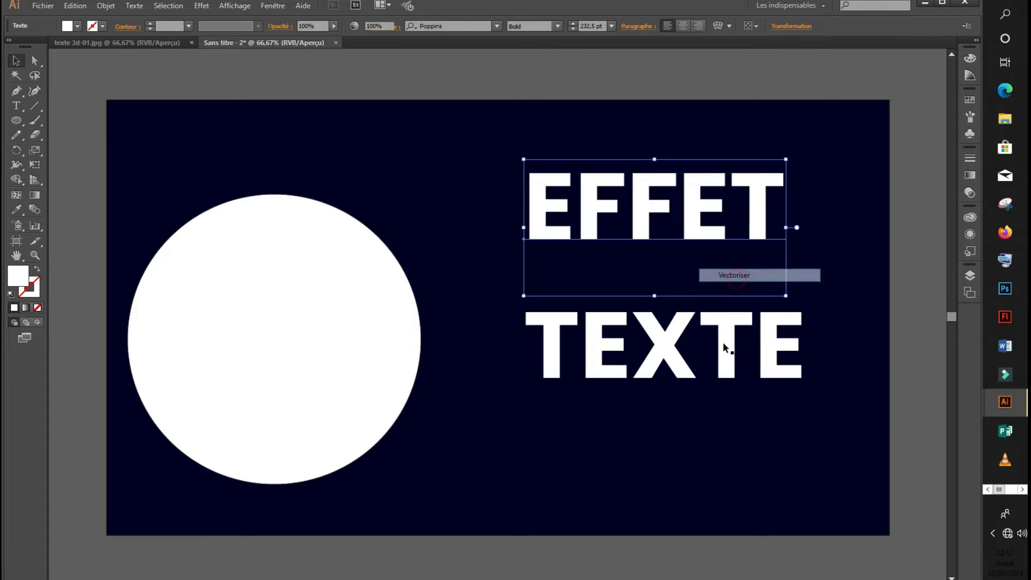
pyautogui.rightClick(728, 340)
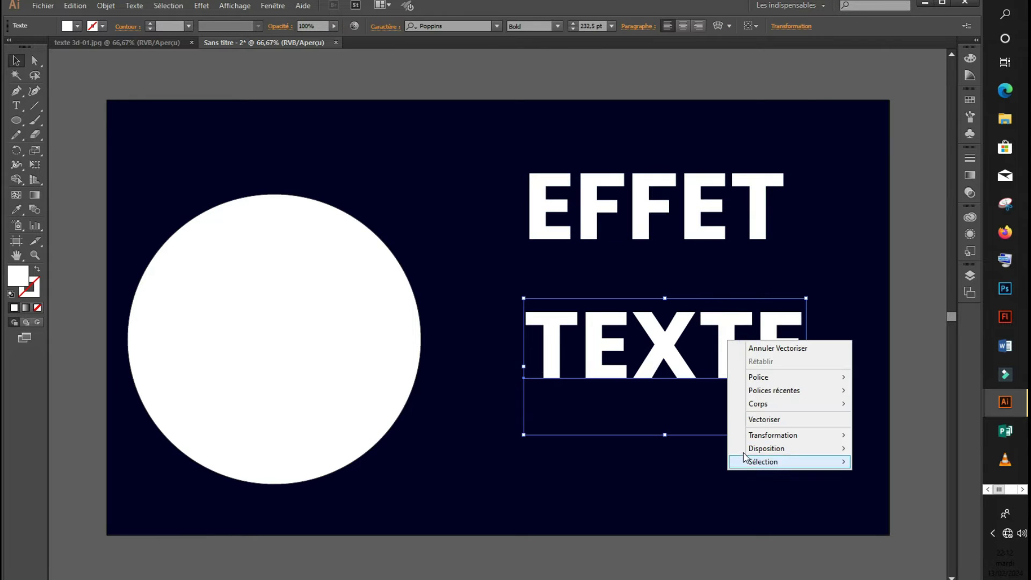
pyautogui.click(782, 422)
# Move the white circle up and slightly right so it sits level with the two words, and deselect it.
pyautogui.moveTo(345, 290); pyautogui.dragTo(364, 254)
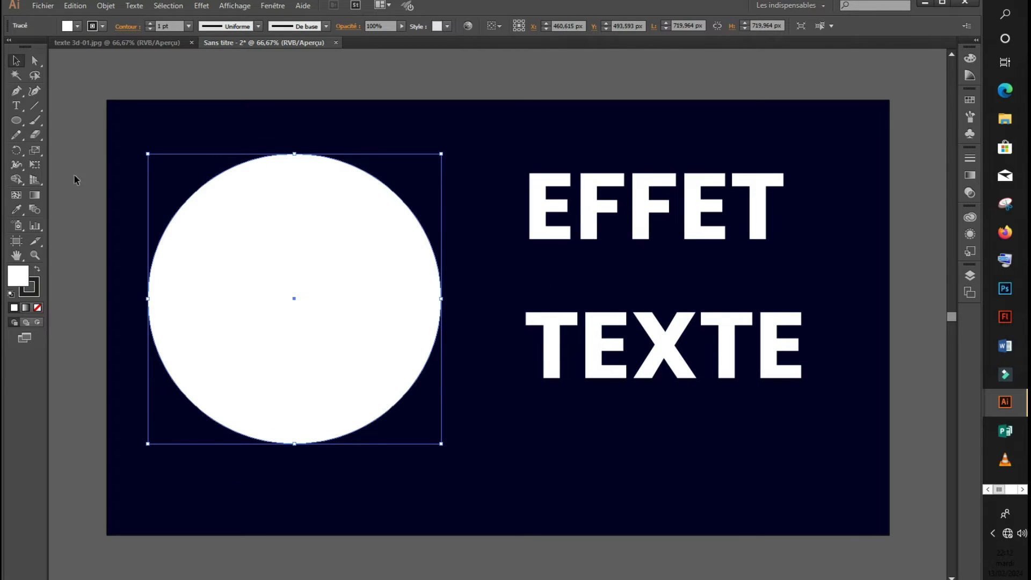
pyautogui.click(155, 119)
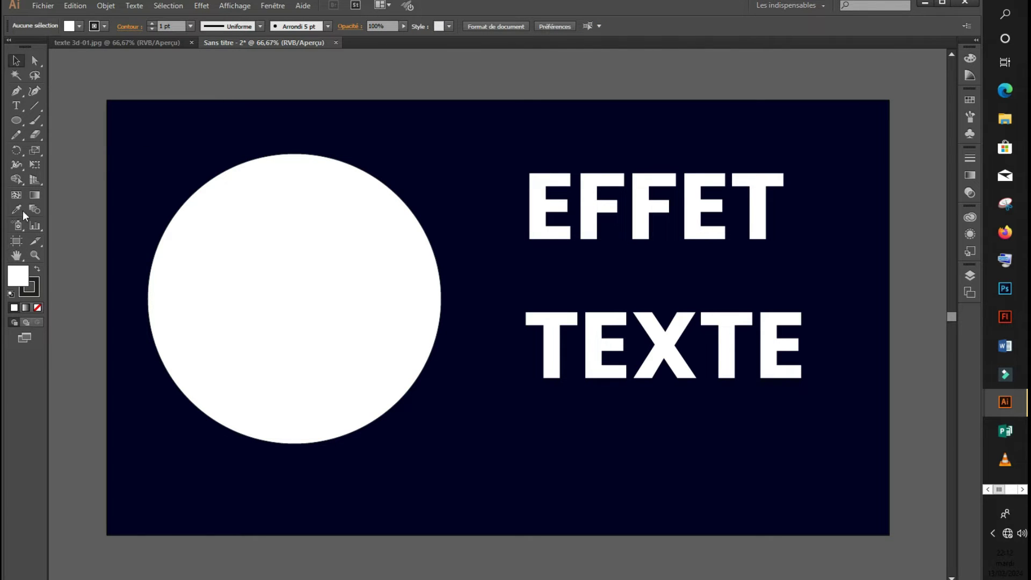
# Draw an S-shaped curve about 829 px wide across the middle of the circle with the Pen tool, extending past both edges.
pyautogui.click(14, 92)
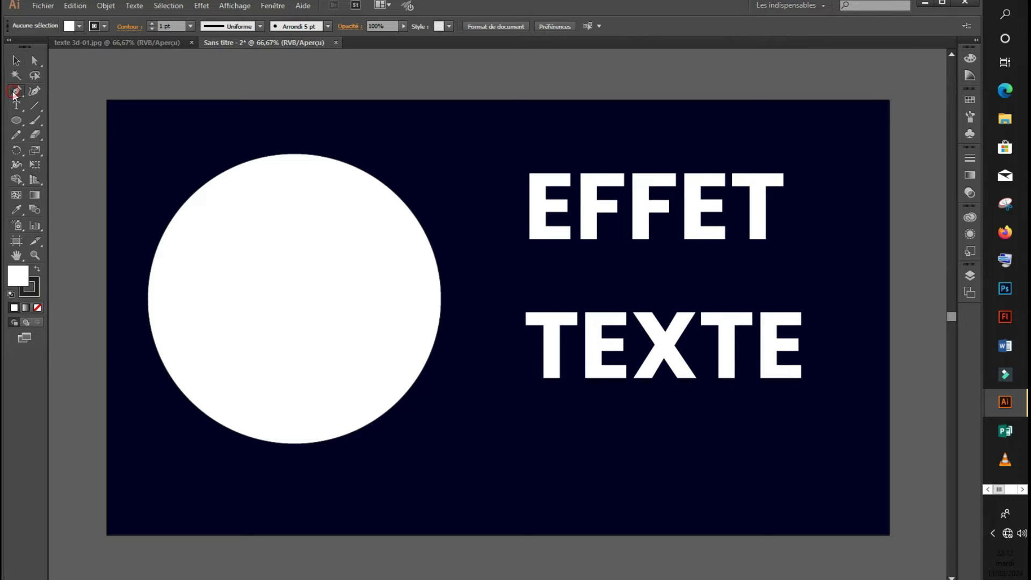
pyautogui.click(133, 294)
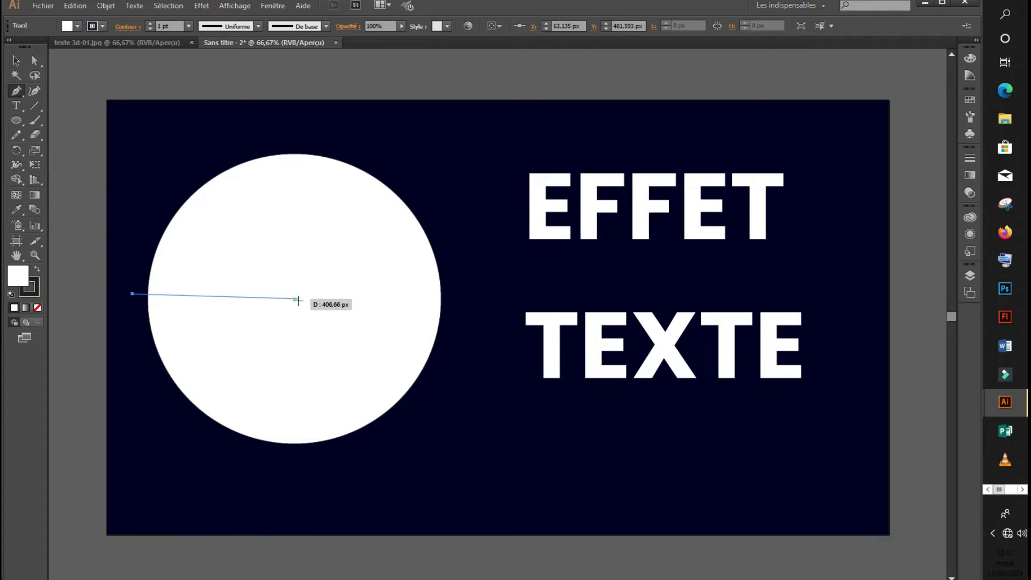
pyautogui.moveTo(296, 298); pyautogui.dragTo(350, 358)
pyautogui.click(470, 275)
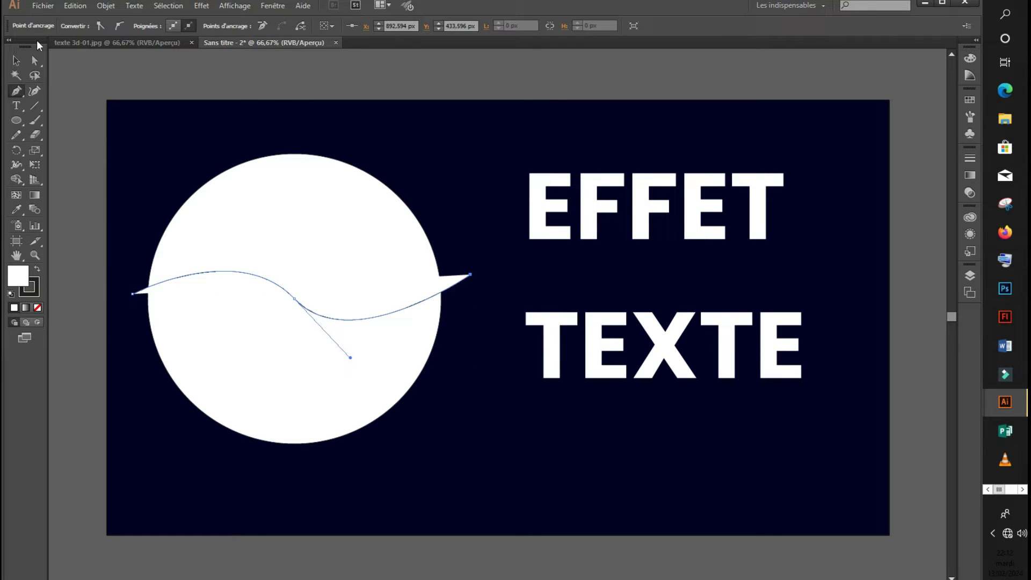
# Remove the fill from the S-shaped curve so only its 1 pt stroke is kept.
pyautogui.click(17, 62)
pyautogui.click(387, 304)
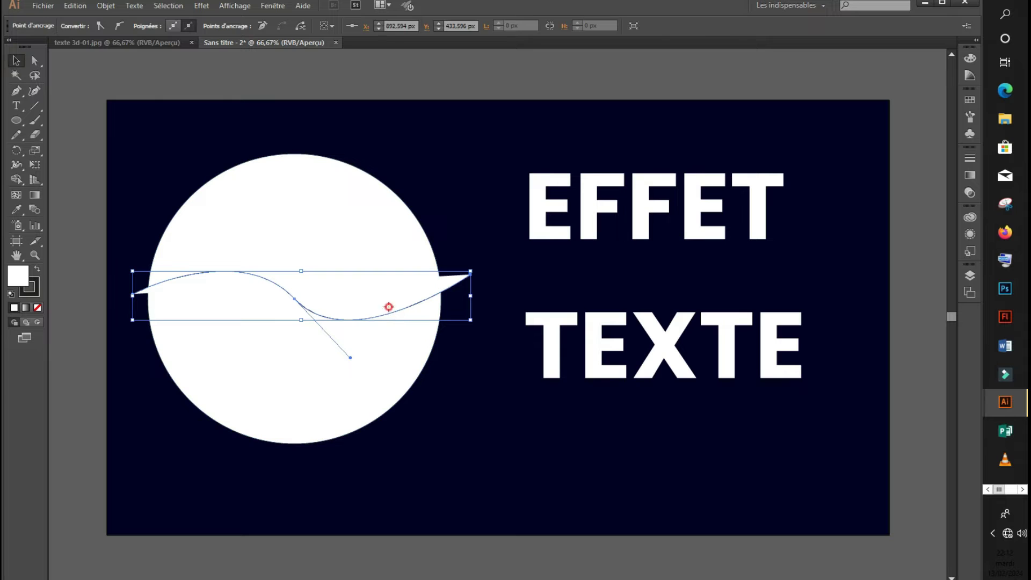
pyautogui.click(78, 26)
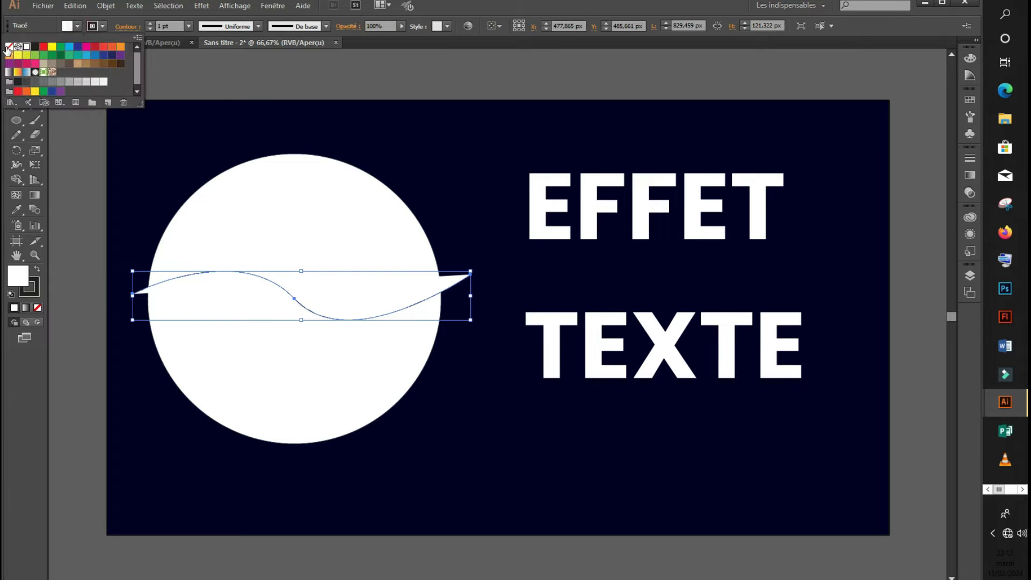
pyautogui.click(9, 47)
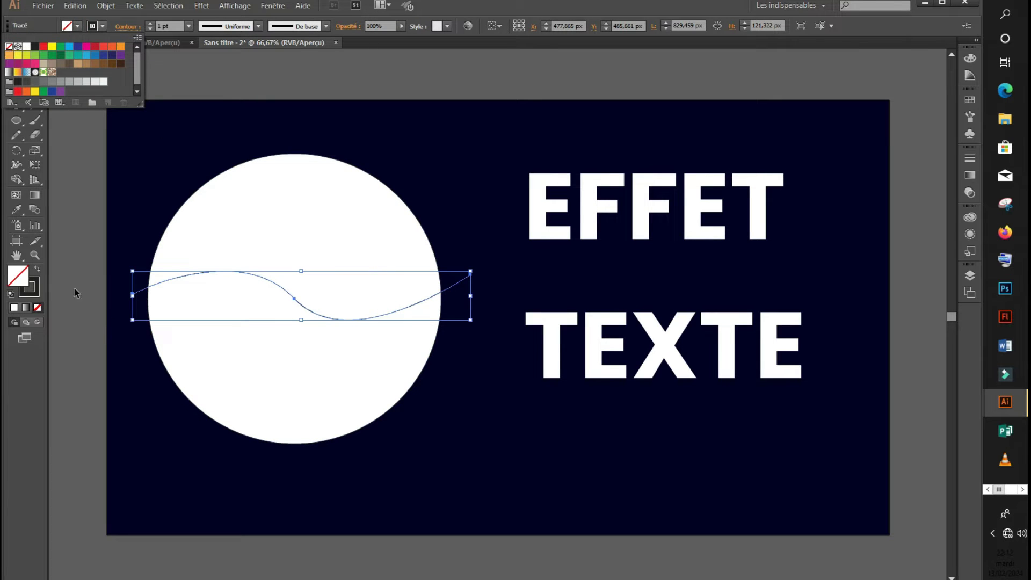
pyautogui.click(151, 190)
pyautogui.click(151, 190)
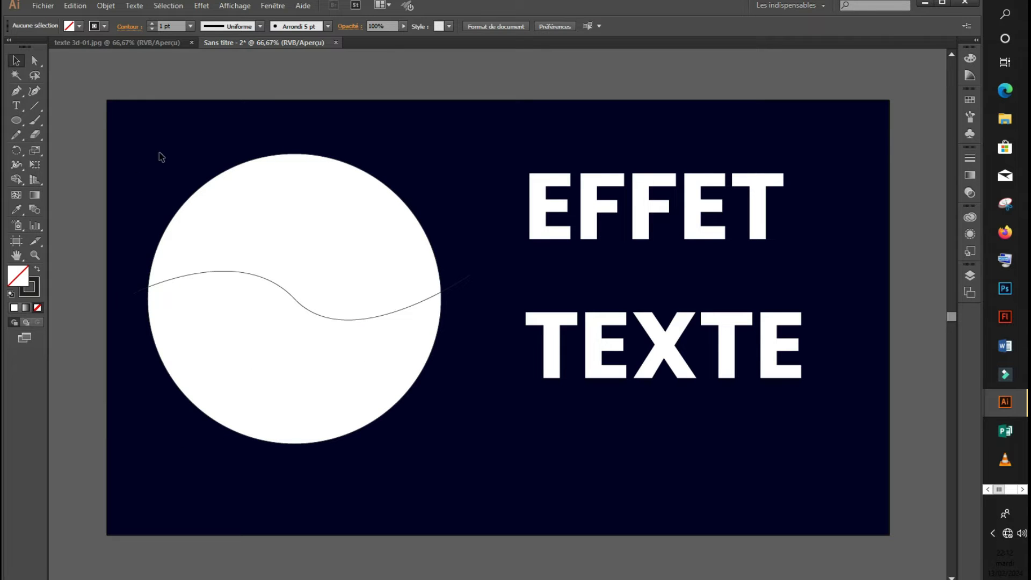
# Split the circle along the curve with the Shape Builder tool, turning its lower half into a separate shape without fill.
pyautogui.moveTo(213, 224); pyautogui.dragTo(373, 463)
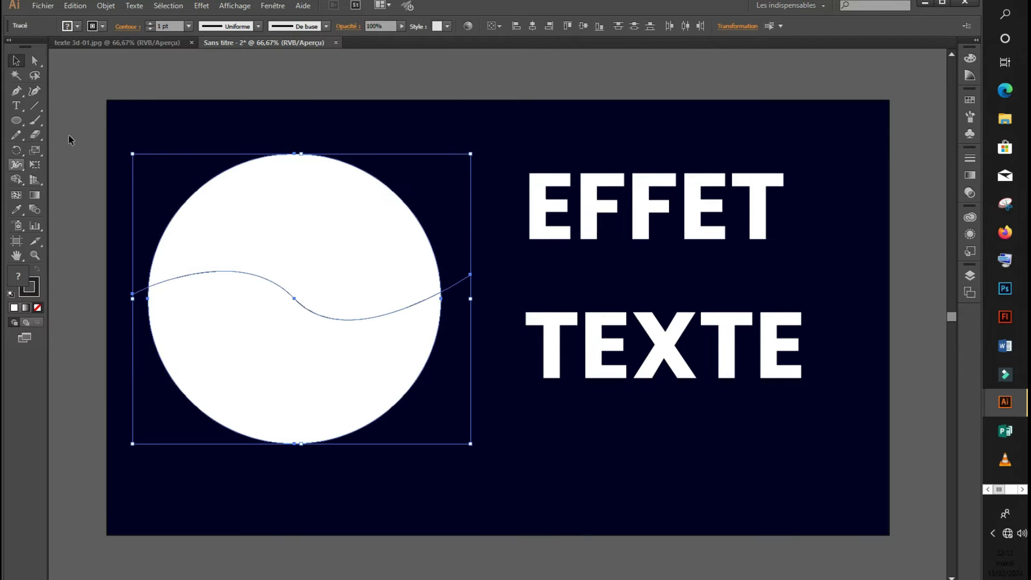
pyautogui.click(17, 178)
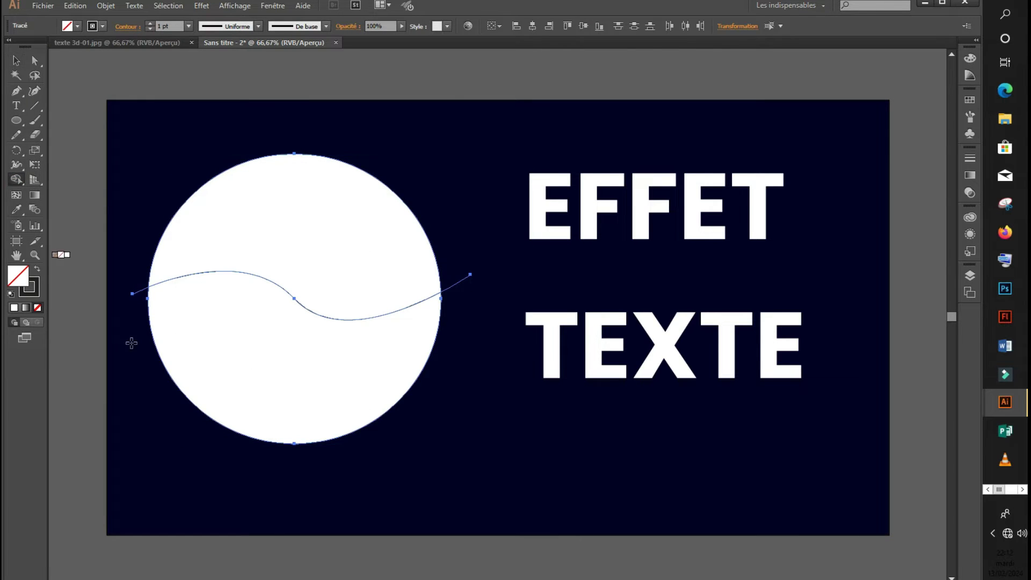
pyautogui.moveTo(201, 319)
pyautogui.mouseDown()
pyautogui.moveTo(287, 379)
pyautogui.moveTo(346, 370)
pyautogui.mouseUp()
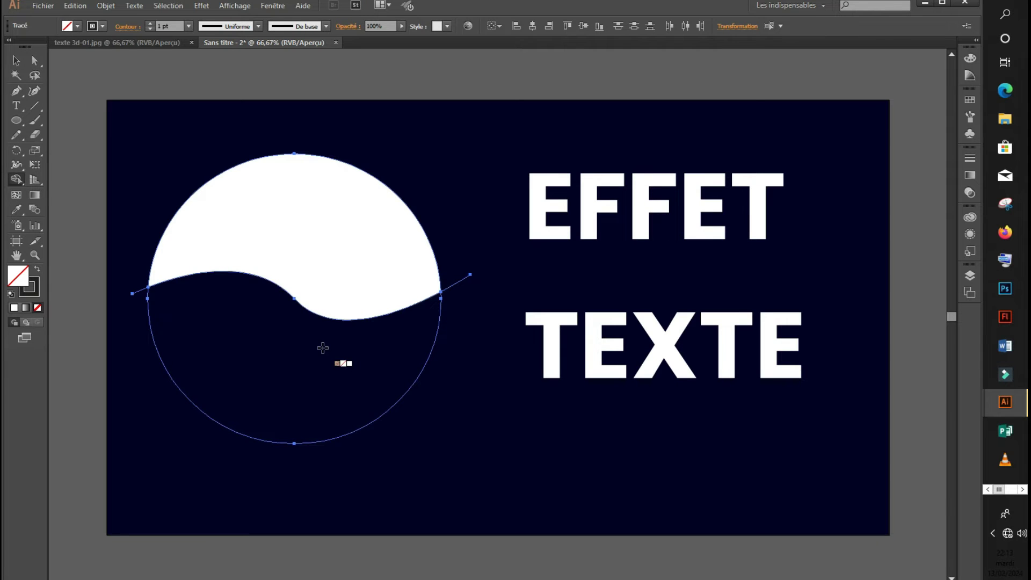
# Turn the circle's upper half into a separate shape without fill using the Shape Builder tool.
pyautogui.moveTo(210, 230)
pyautogui.mouseDown()
pyautogui.moveTo(244, 219)
pyautogui.moveTo(353, 260)
pyautogui.mouseUp()
pyautogui.press('v')
pyautogui.hotkey('ctrl', 'a')
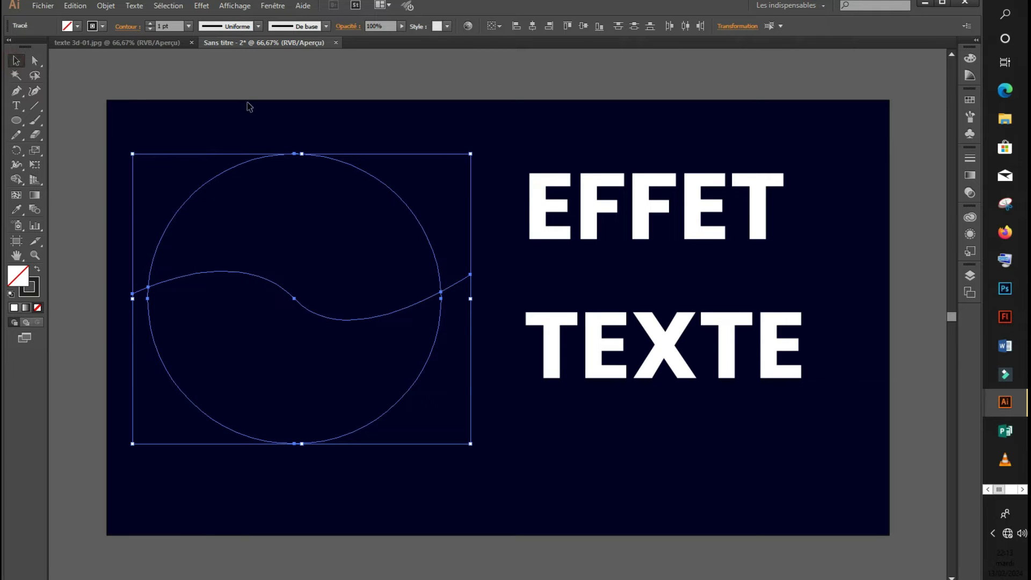
pyautogui.click(268, 143)
# Give the upper and lower halves of the circle a white stroke.
pyautogui.click(305, 156)
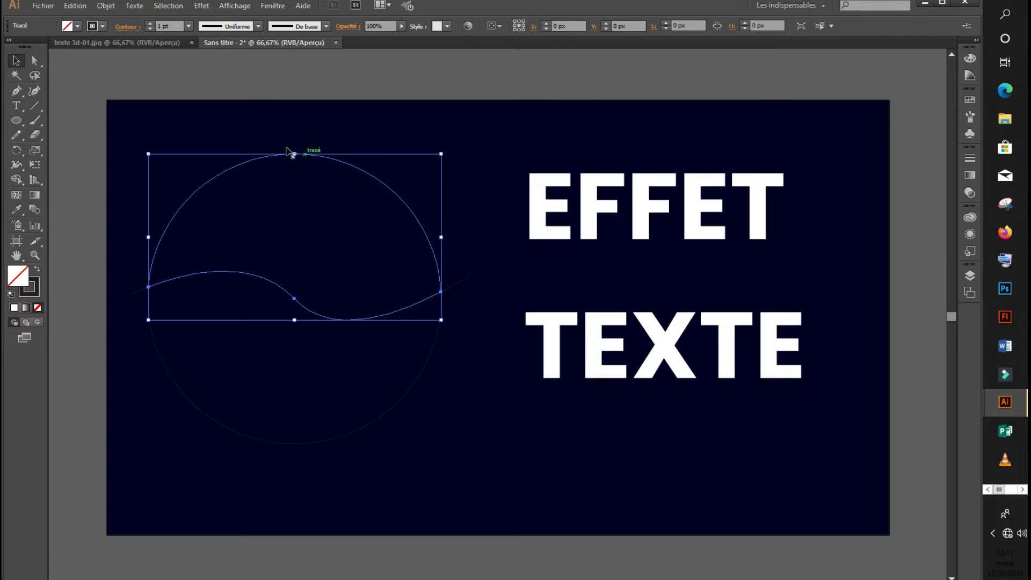
pyautogui.click(101, 26)
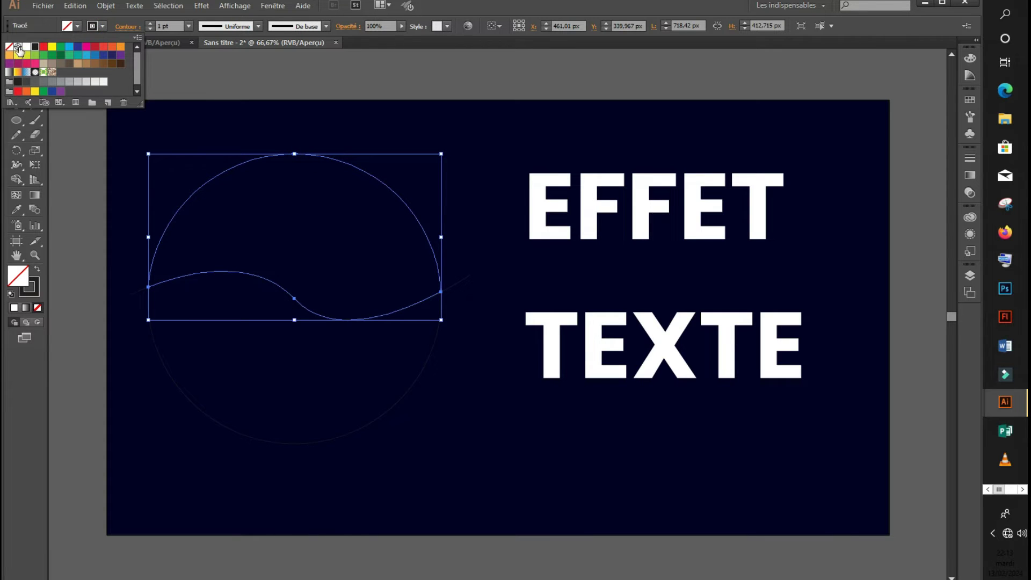
pyautogui.click(25, 48)
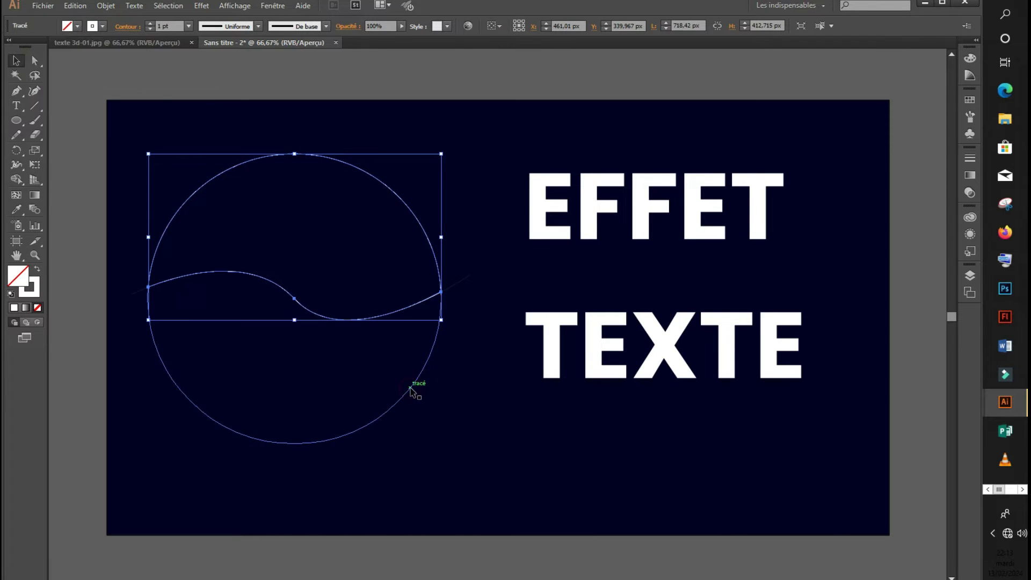
pyautogui.click(413, 390)
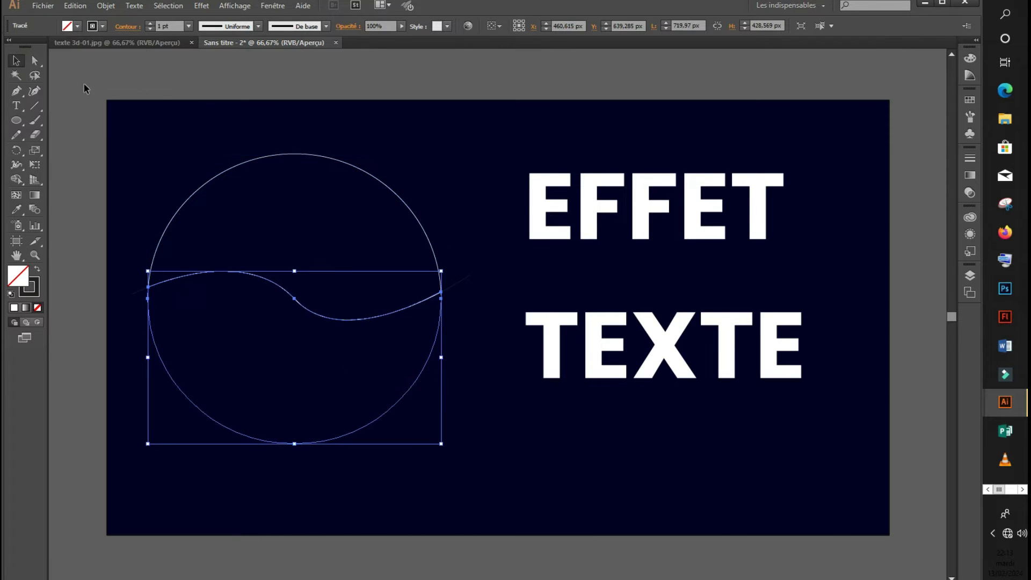
pyautogui.click(102, 27)
pyautogui.click(24, 49)
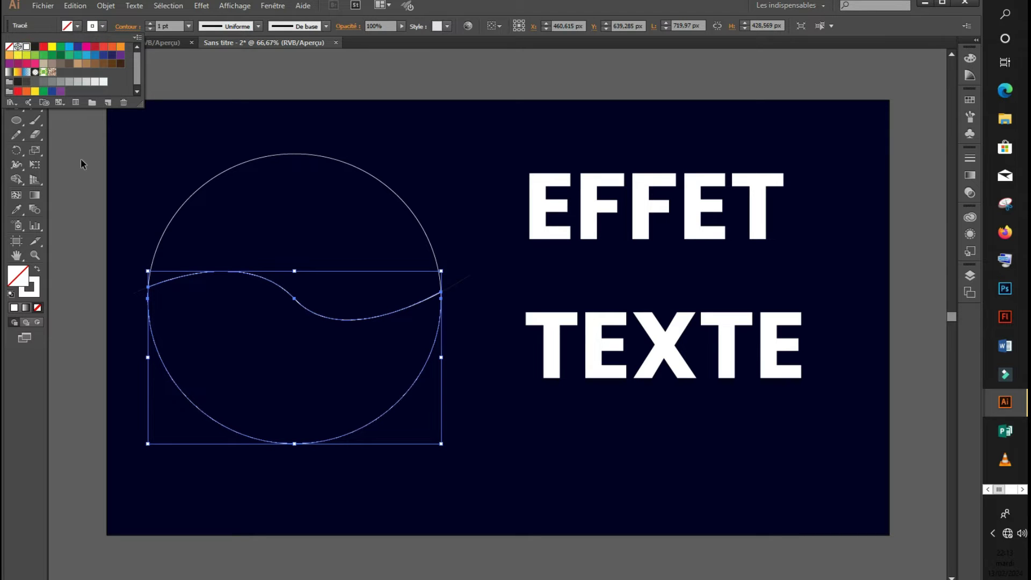
pyautogui.click(419, 158)
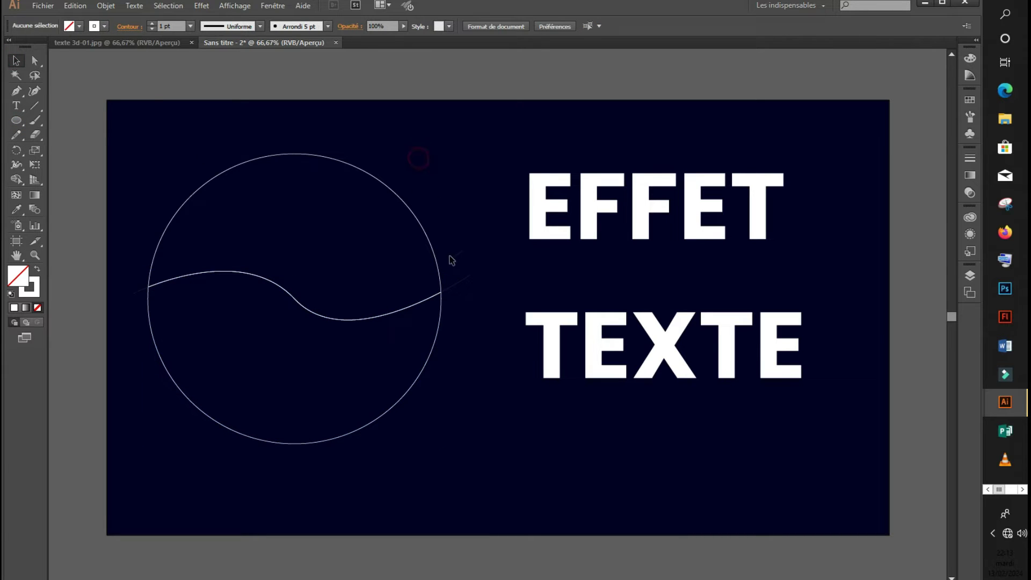
# Delete the two short ends of the curve that extend past the circle.
pyautogui.click(460, 285)
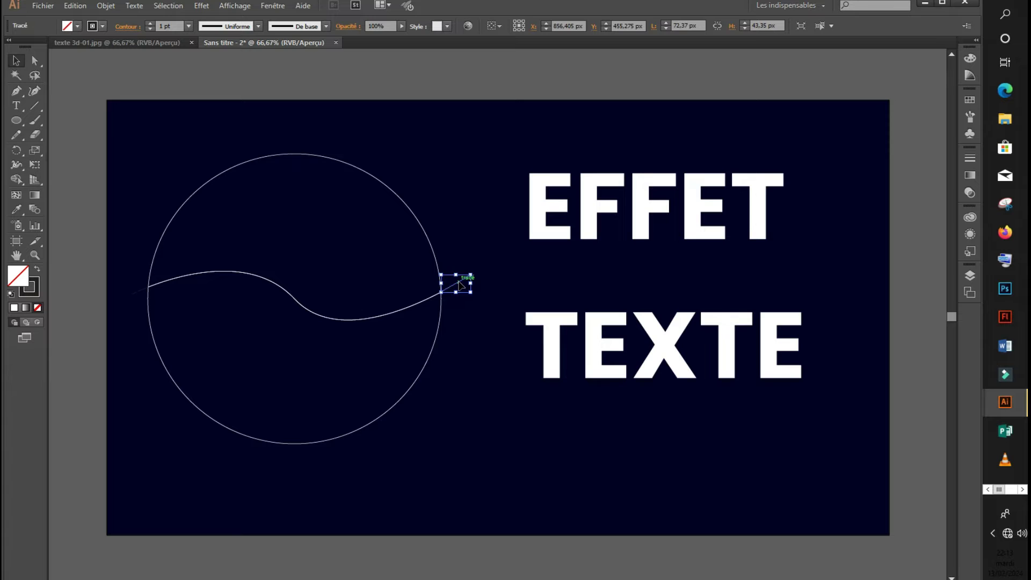
pyautogui.press('Delete')
pyautogui.click(139, 293)
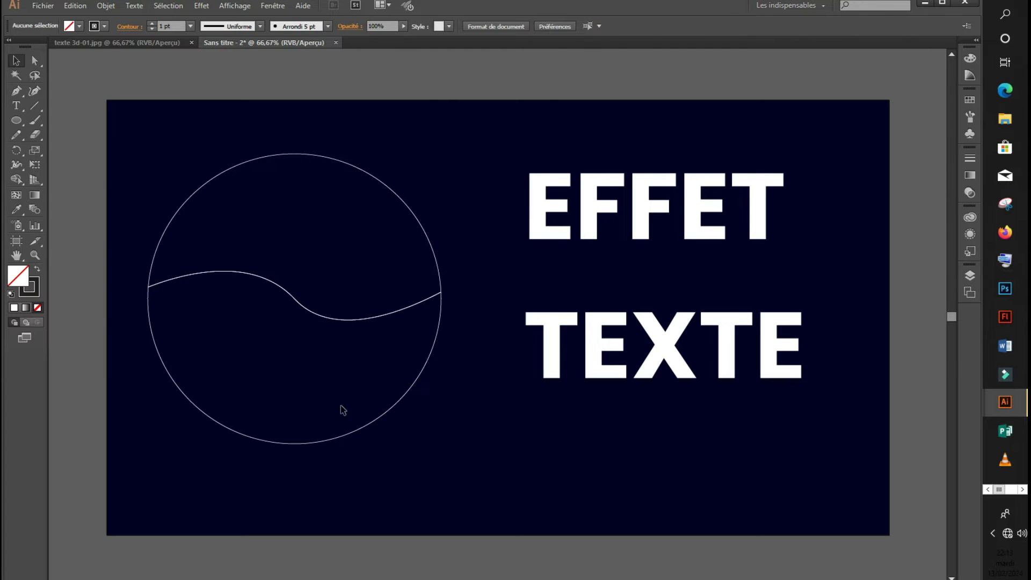
# Move the lower half of the circle down about 22 px to leave a narrow gap along the curve.
pyautogui.click(365, 428)
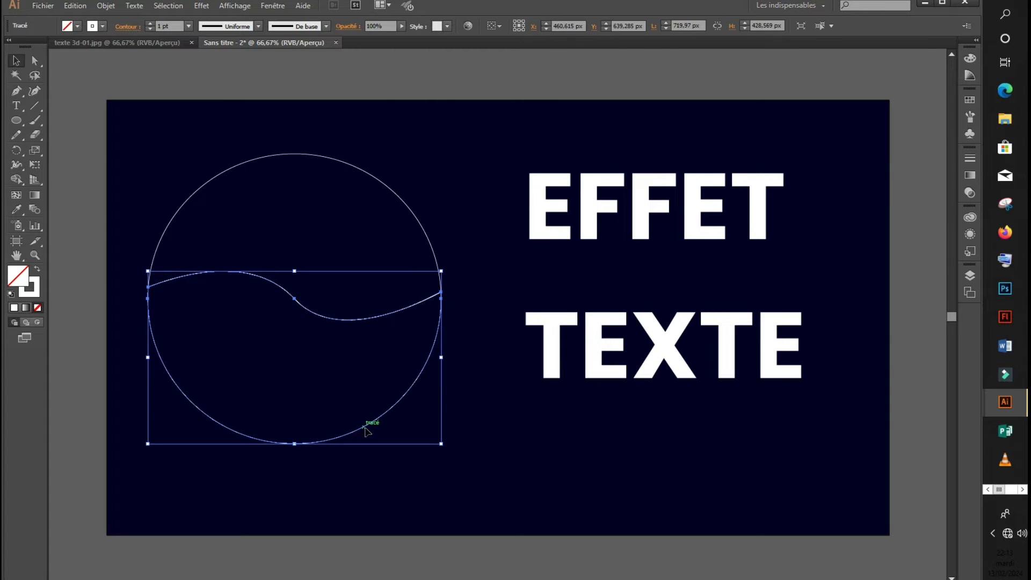
pyautogui.moveTo(369, 438); pyautogui.dragTo(370, 445)
pyautogui.click(501, 221)
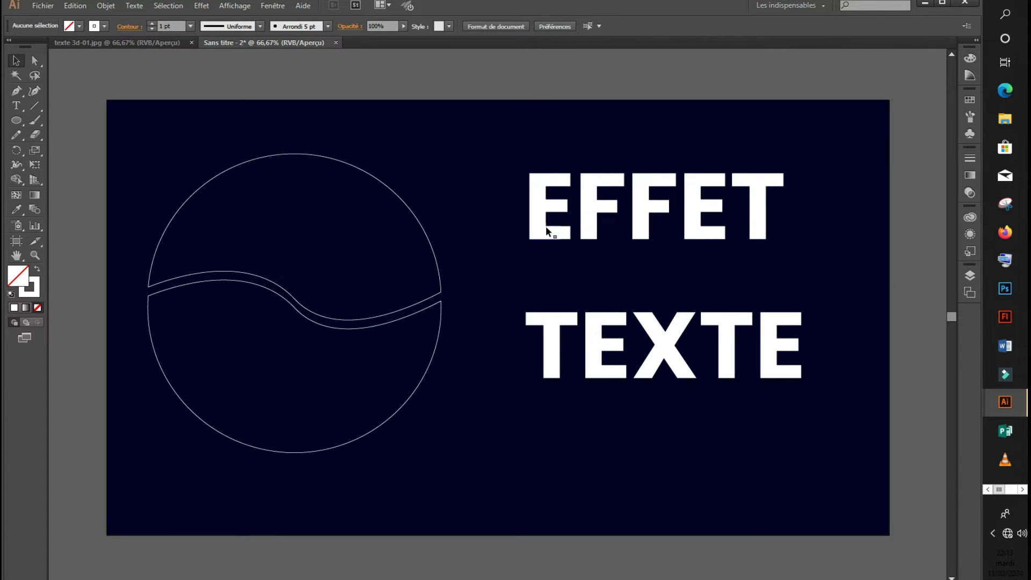
# Move the word EFFET beside the circle's upper half and send it to the back.
pyautogui.moveTo(591, 225); pyautogui.dragTo(474, 235)
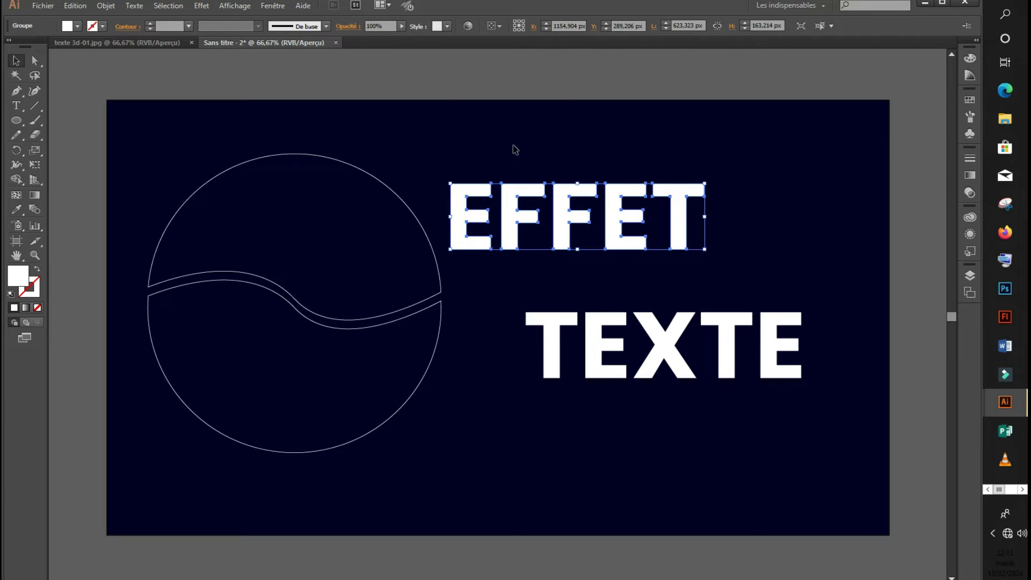
pyautogui.rightClick(468, 205)
pyautogui.moveTo(561, 296)
pyautogui.click(648, 336)
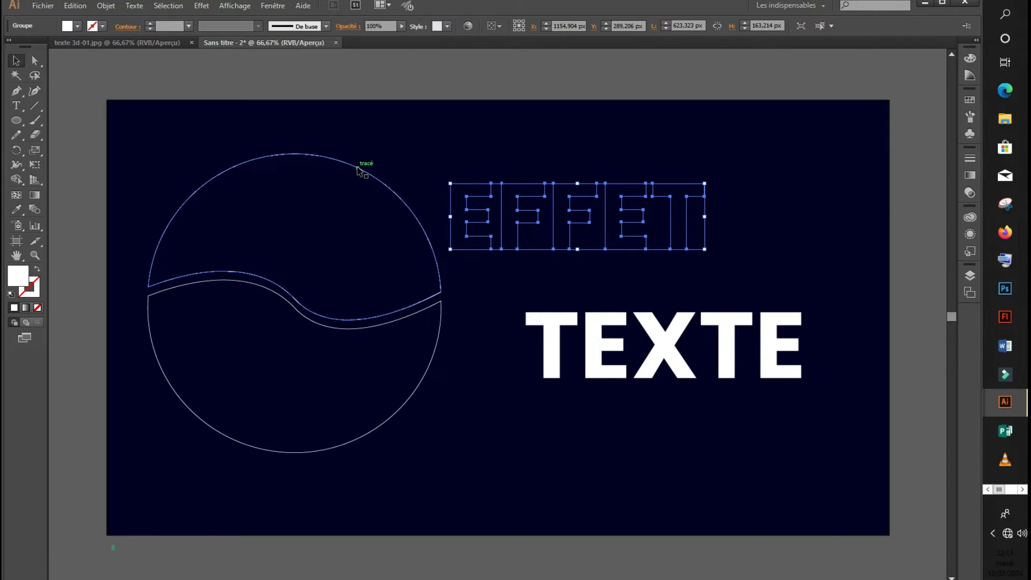
# Warp EFFET into the circle's upper half with an envelope distortion made from the top object.
pyautogui.keyDown('shift'); pyautogui.click(358, 169); pyautogui.keyUp('shift')
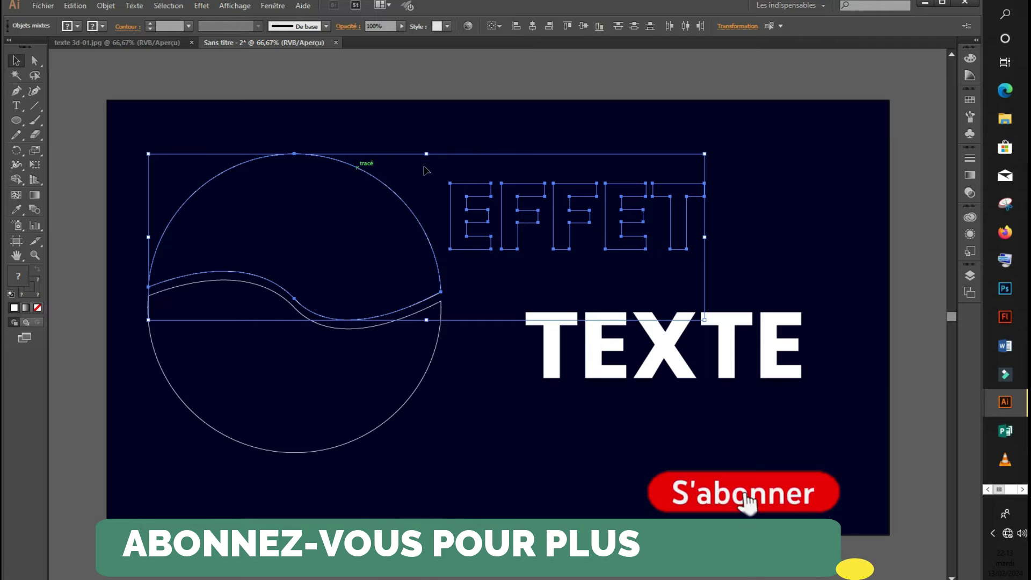
pyautogui.click(106, 6)
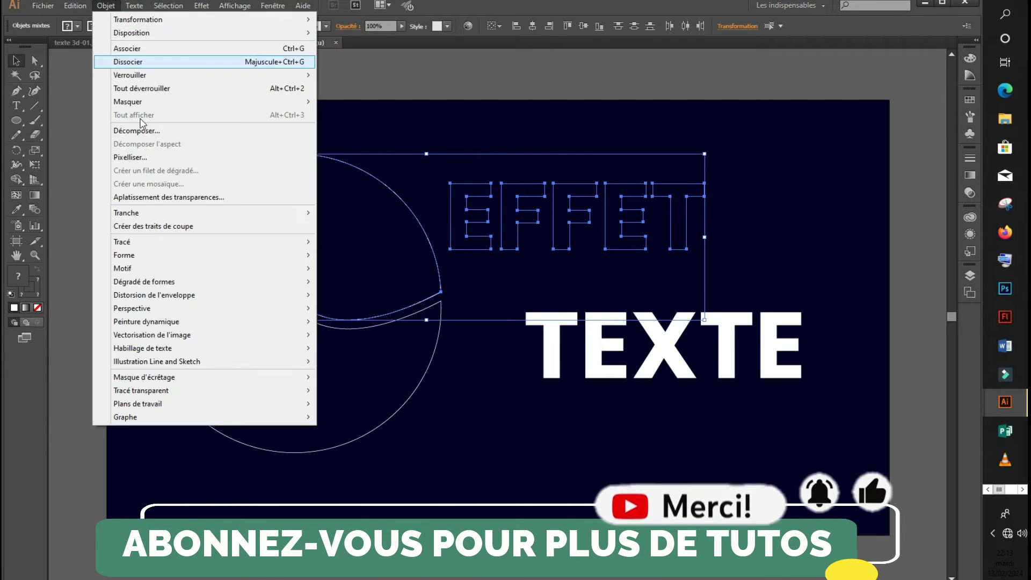
pyautogui.moveTo(165, 273)
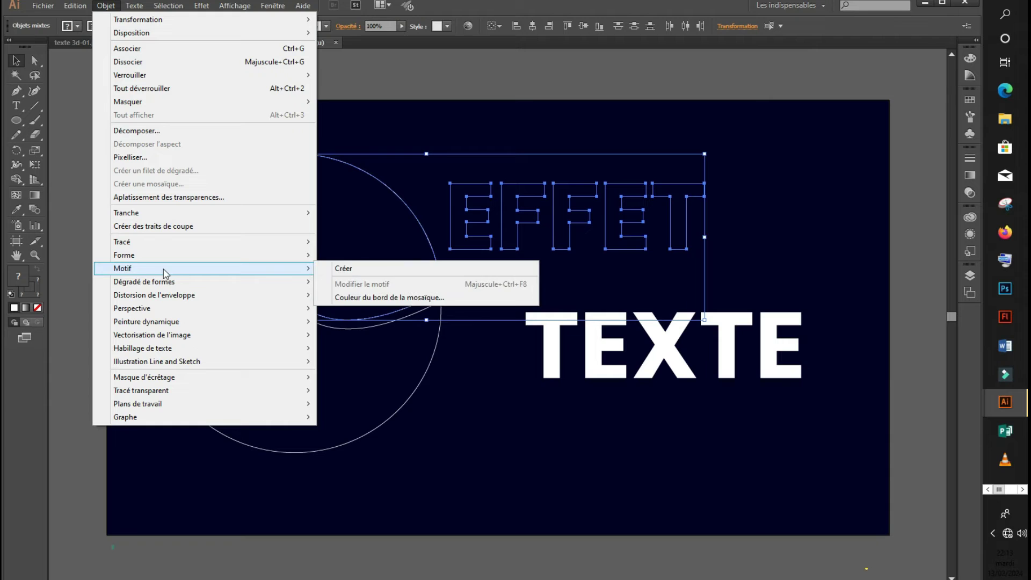
pyautogui.moveTo(172, 295)
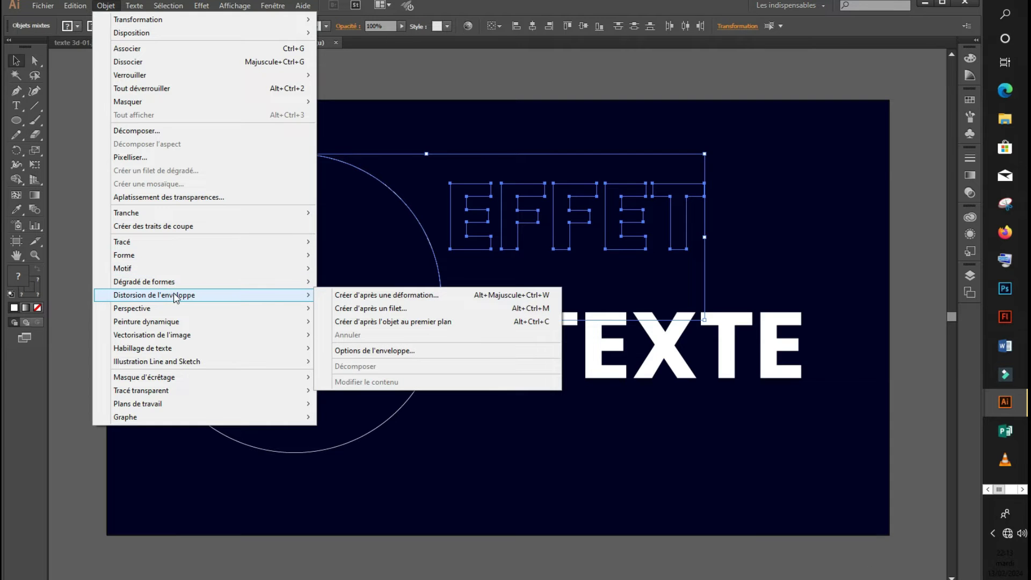
pyautogui.moveTo(182, 311)
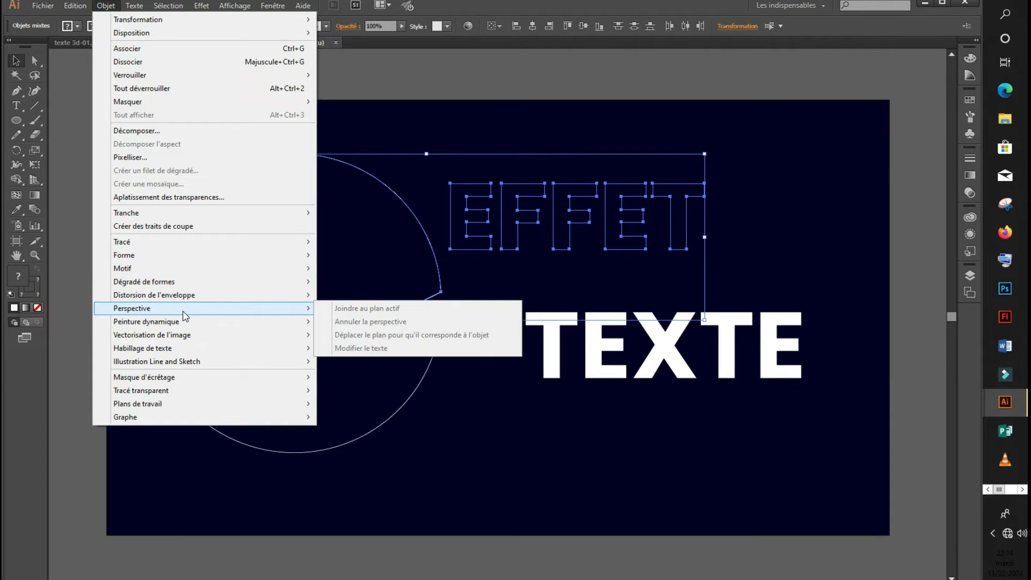
pyautogui.moveTo(192, 354)
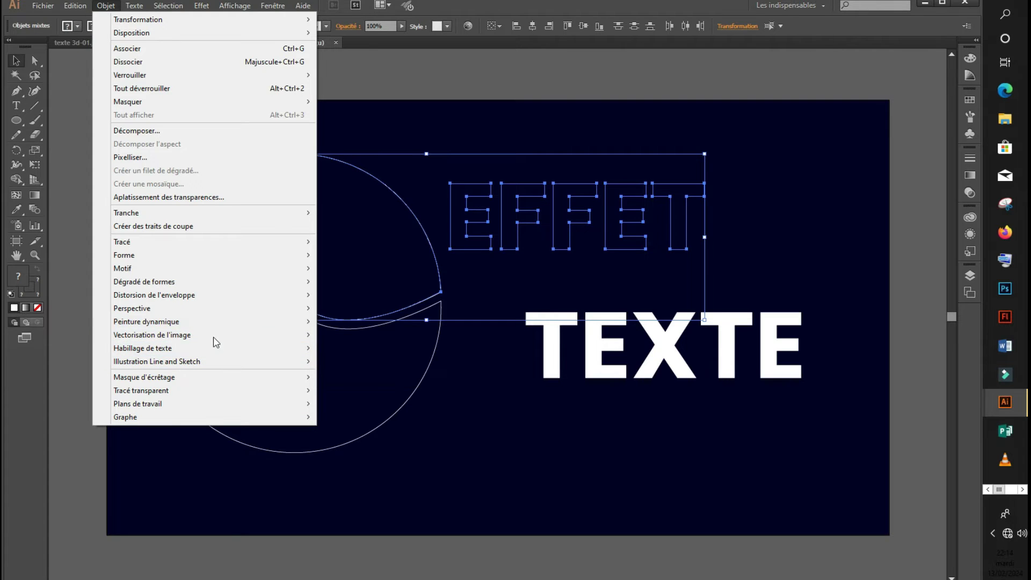
pyautogui.moveTo(284, 297)
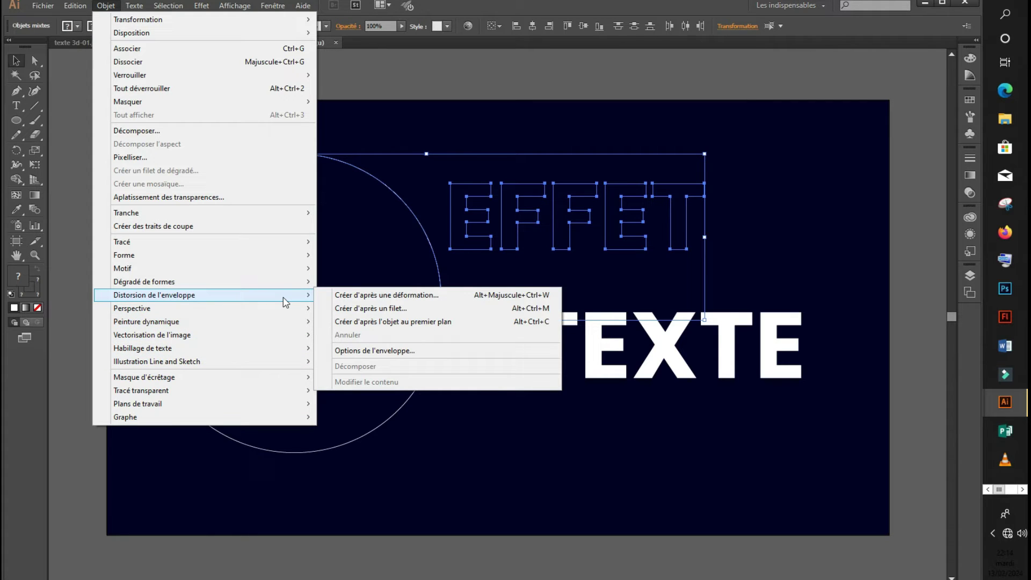
pyautogui.click(410, 322)
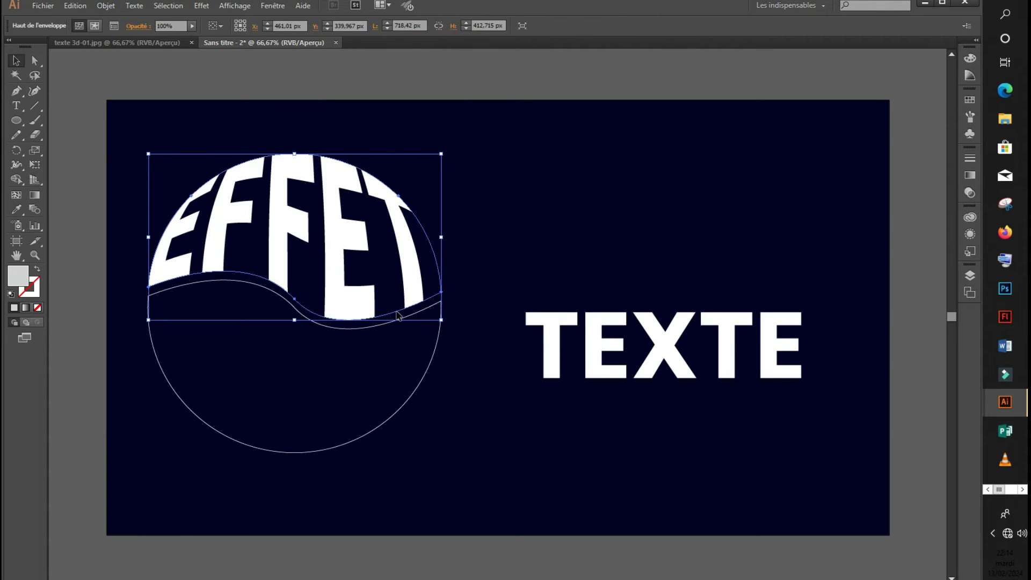
pyautogui.click(236, 83)
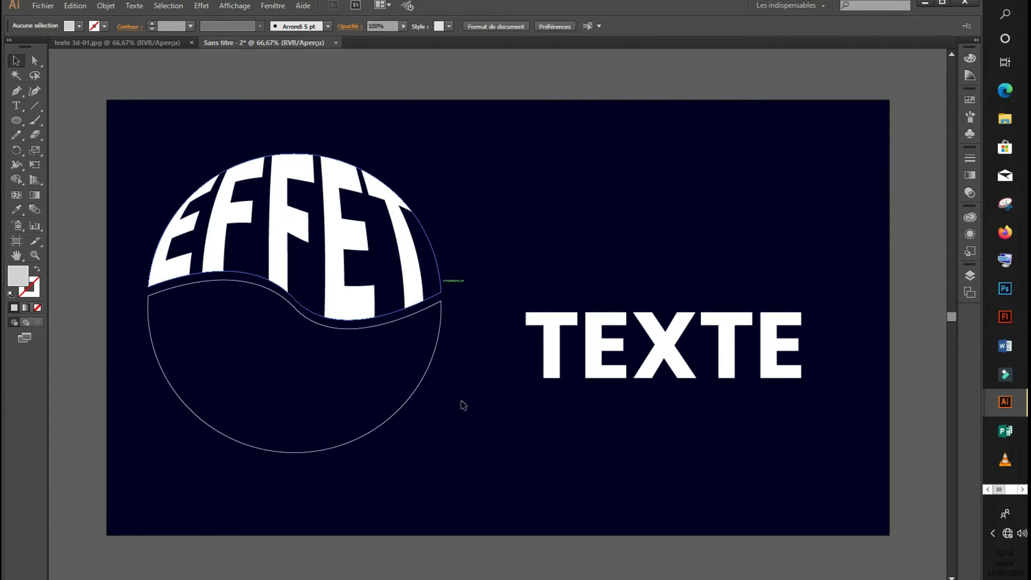
# Bring the circle's lower half to the front and move the word TEXTE closer to it.
pyautogui.click(421, 380)
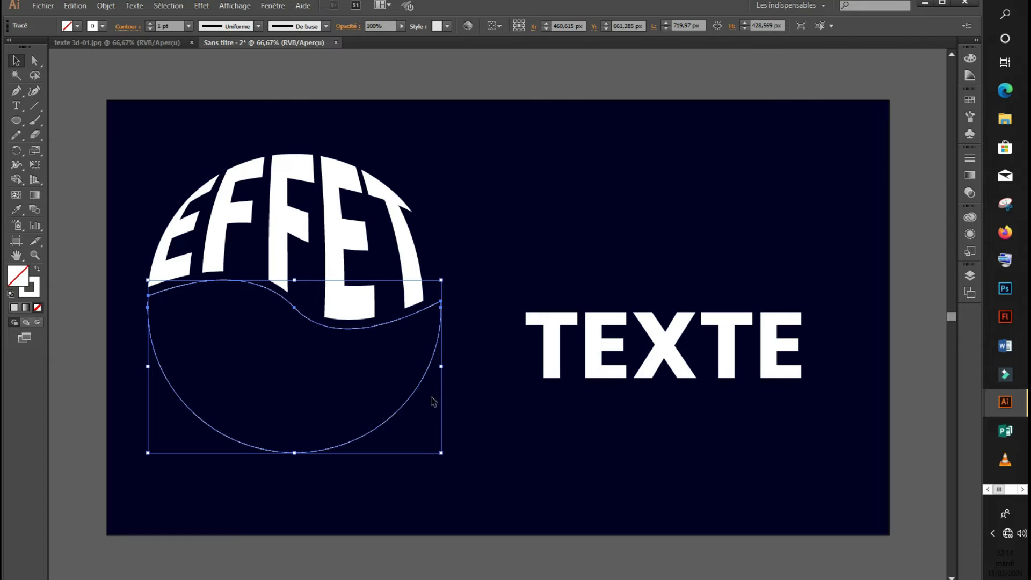
pyautogui.rightClick(422, 382)
pyautogui.moveTo(515, 547)
pyautogui.click(584, 551)
pyautogui.moveTo(587, 365); pyautogui.dragTo(535, 377)
# Warp TEXTE into the circle's lower half with an envelope distortion made from the top object.
pyautogui.moveTo(563, 487); pyautogui.dragTo(342, 376)
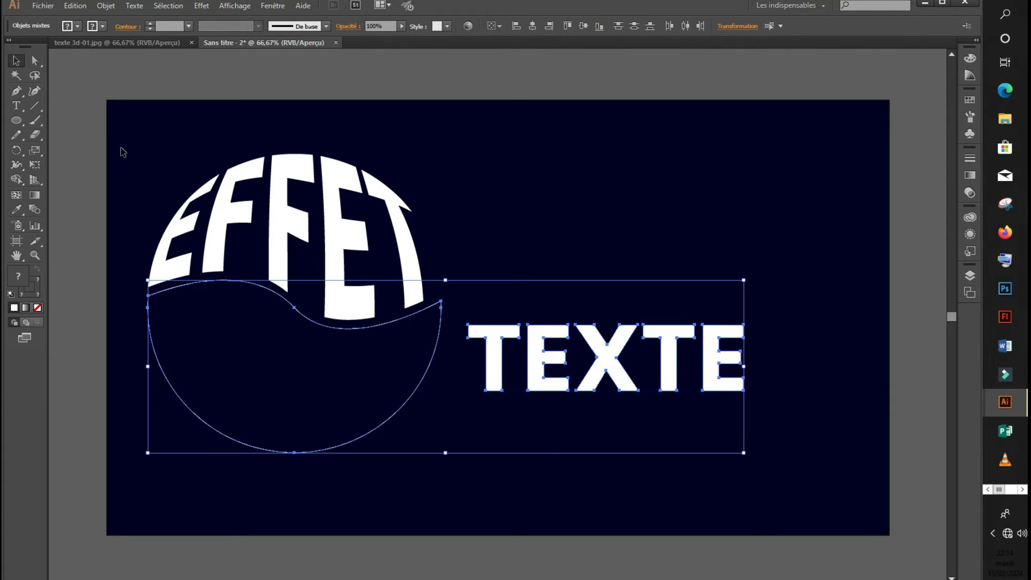
pyautogui.click(108, 7)
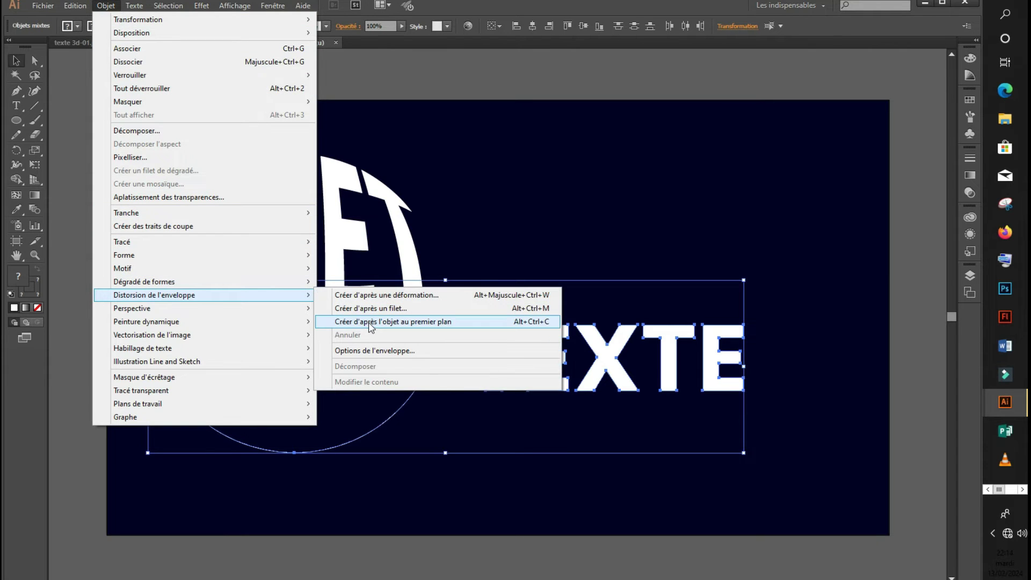
pyautogui.click(370, 322)
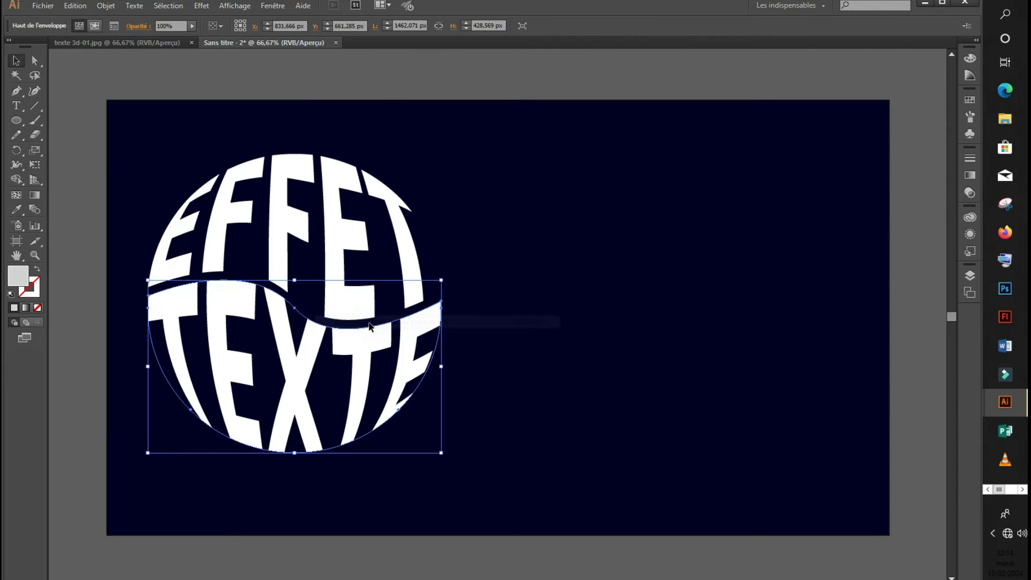
pyautogui.click(618, 237)
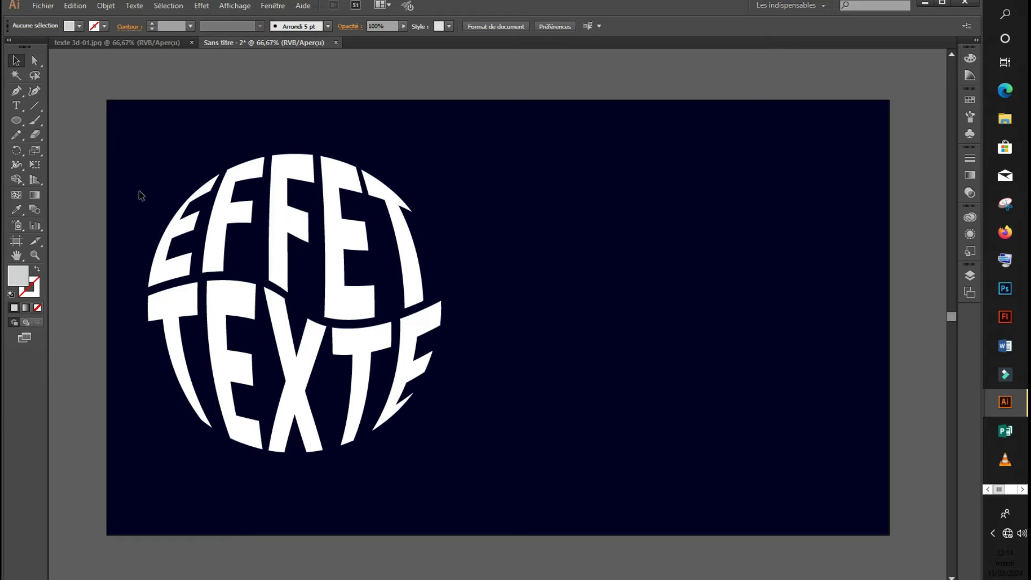
# Move both warped words together to the middle of the artboard.
pyautogui.moveTo(143, 163); pyautogui.dragTo(555, 456)
pyautogui.moveTo(348, 358); pyautogui.dragTo(544, 348)
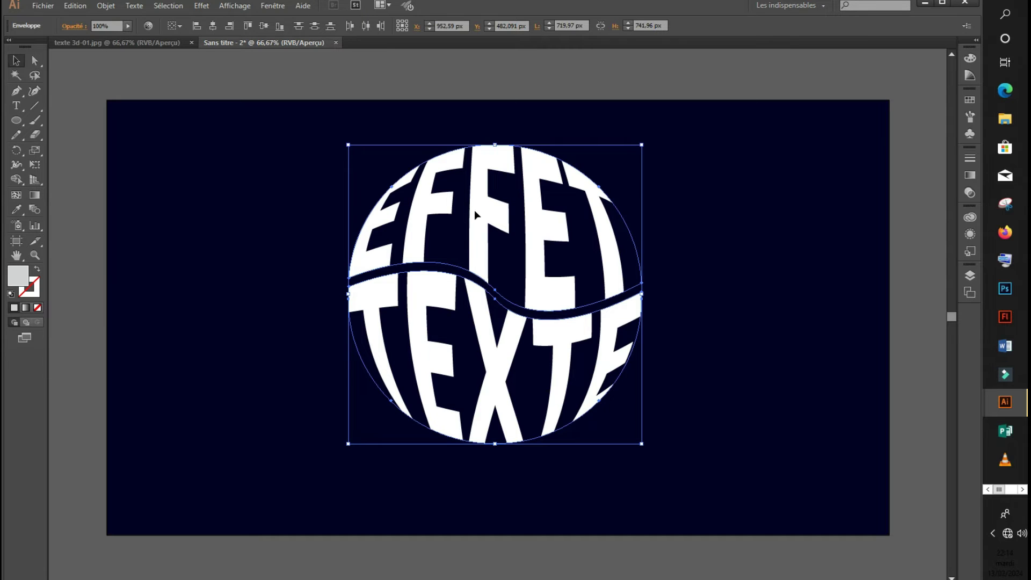
pyautogui.moveTo(273, 141); pyautogui.dragTo(713, 461)
pyautogui.rightClick(507, 235)
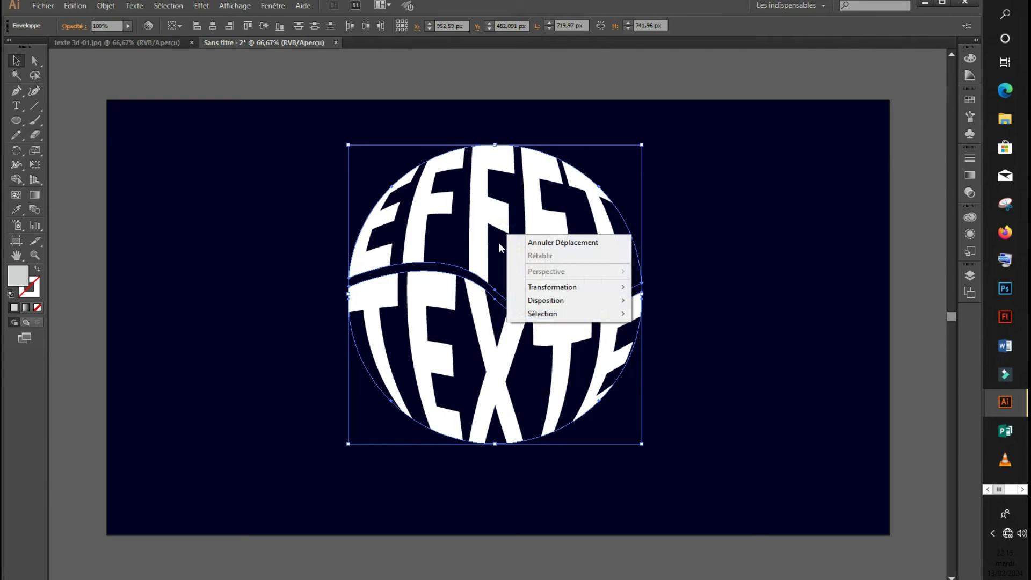
pyautogui.click(677, 249)
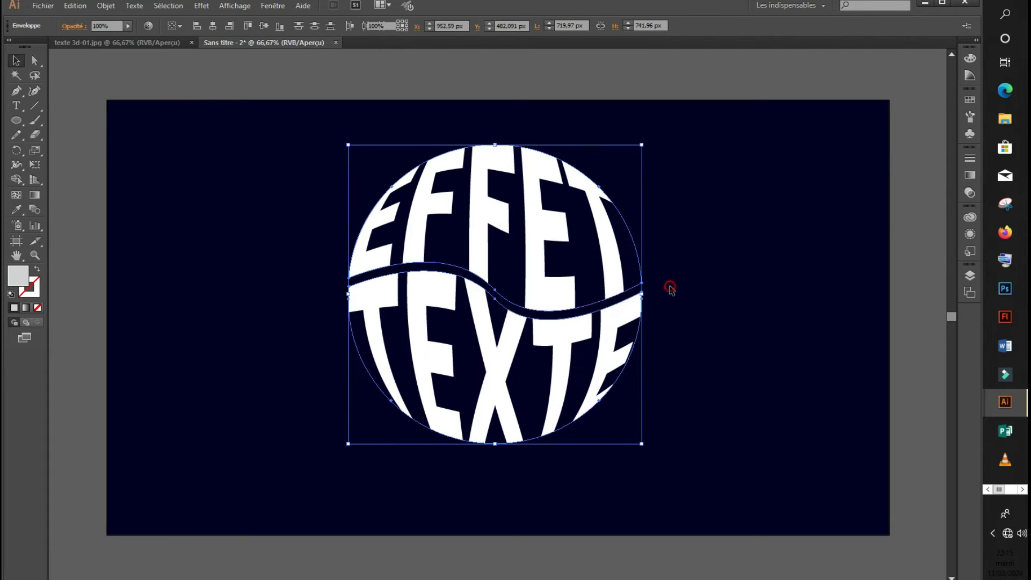
pyautogui.click(603, 250)
pyautogui.moveTo(705, 169); pyautogui.dragTo(489, 382)
pyautogui.rightClick(513, 335)
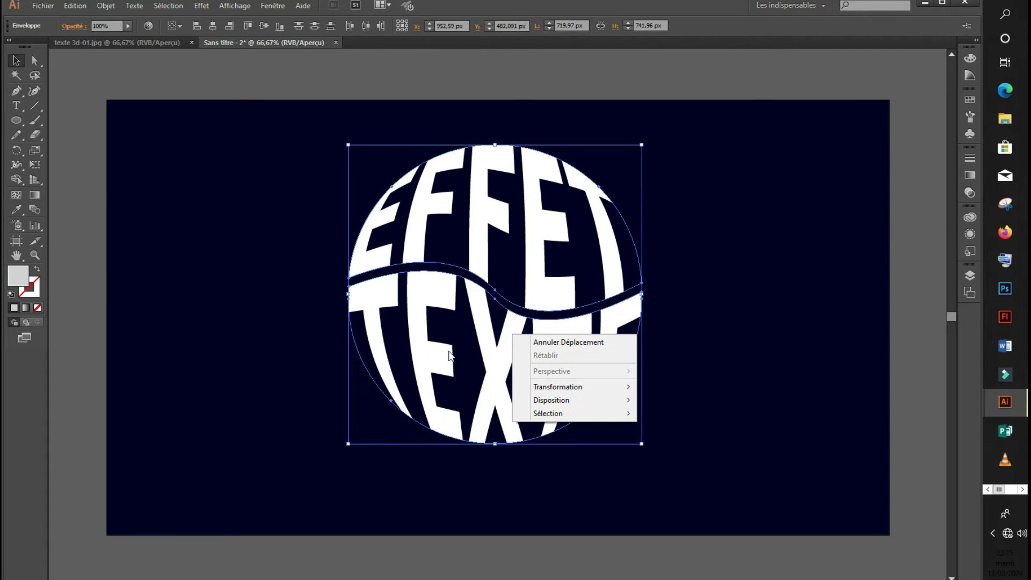
pyautogui.rightClick(490, 353)
pyautogui.click(686, 310)
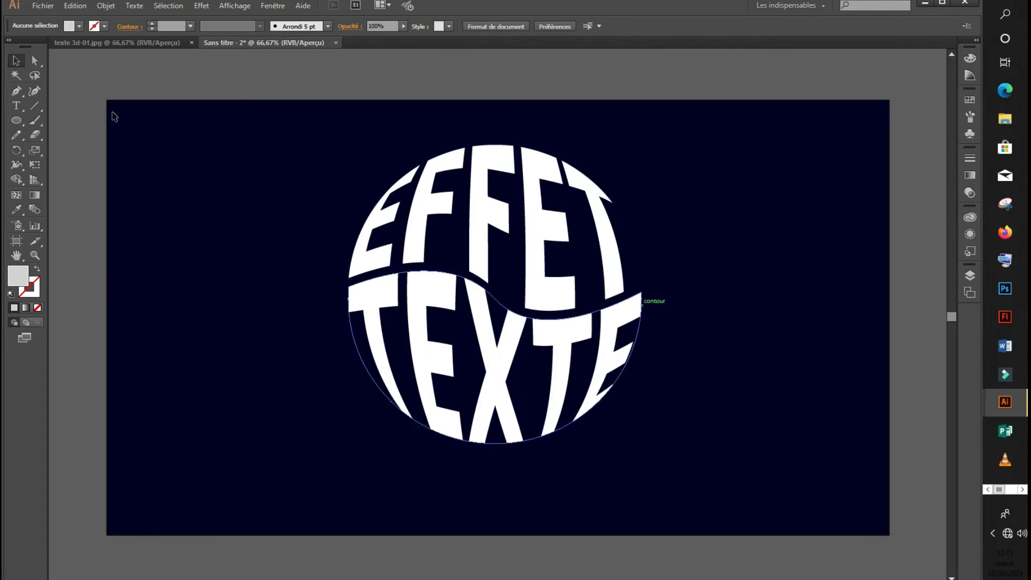
# Expand both warped words with the Object and Fill options enabled.
pyautogui.moveTo(262, 130); pyautogui.dragTo(790, 485)
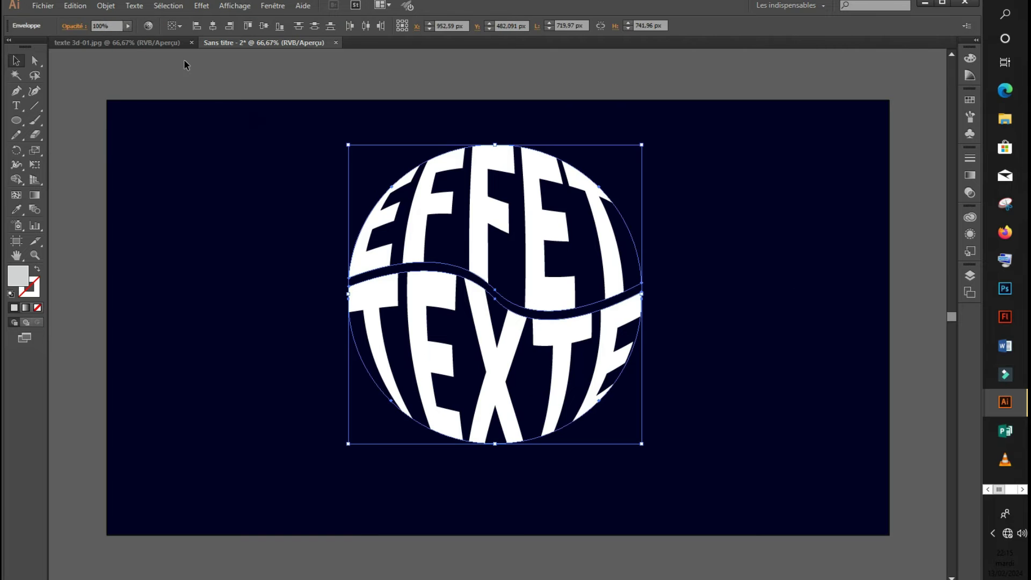
pyautogui.click(106, 5)
pyautogui.moveTo(75, 5)
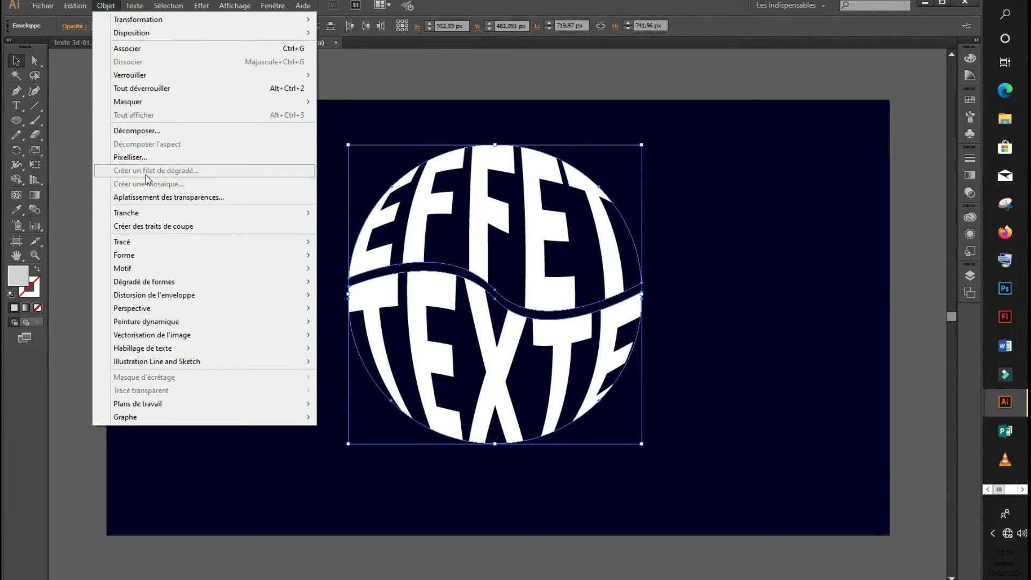
pyautogui.click(166, 131)
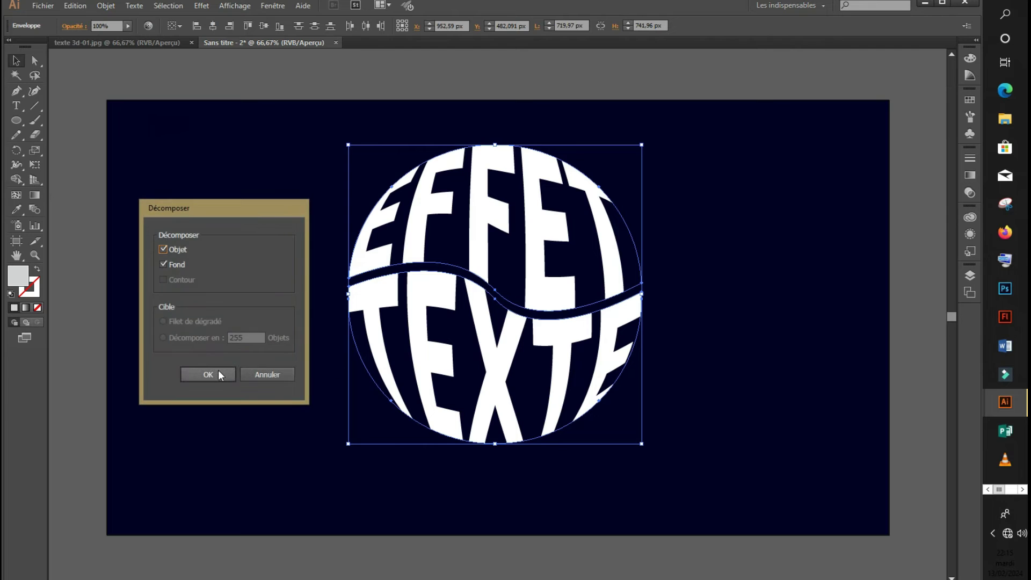
pyautogui.click(220, 375)
# Group the expanded EFFET and TEXTE shapes into a single object.
pyautogui.moveTo(722, 187); pyautogui.dragTo(339, 452)
pyautogui.rightClick(478, 238)
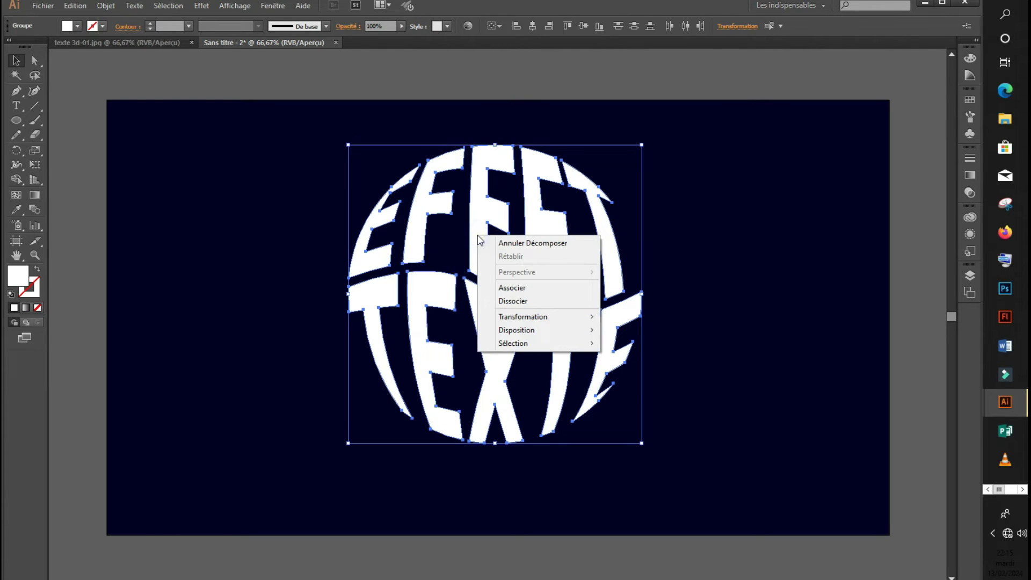
pyautogui.click(507, 287)
pyautogui.click(712, 273)
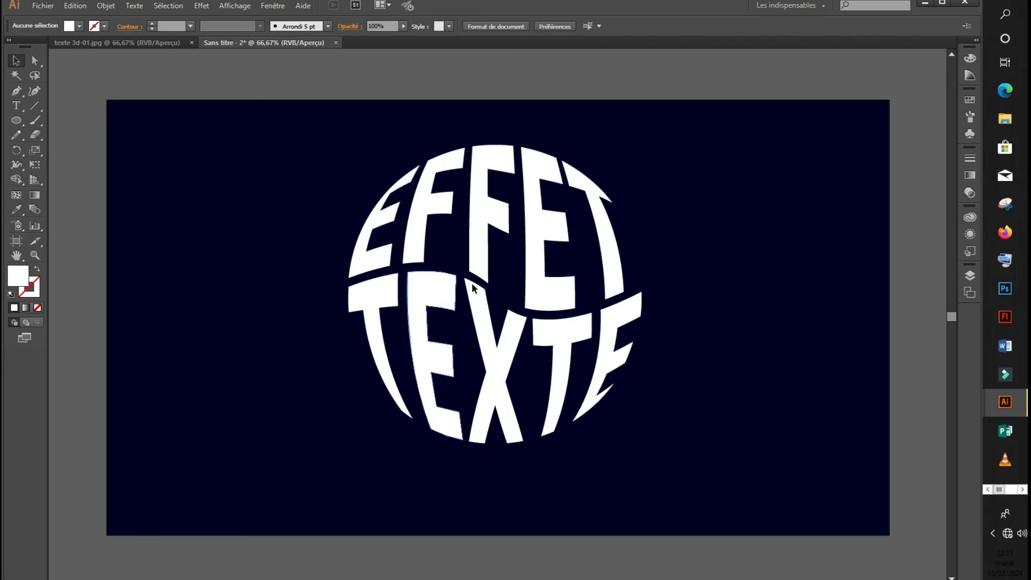
pyautogui.click(563, 286)
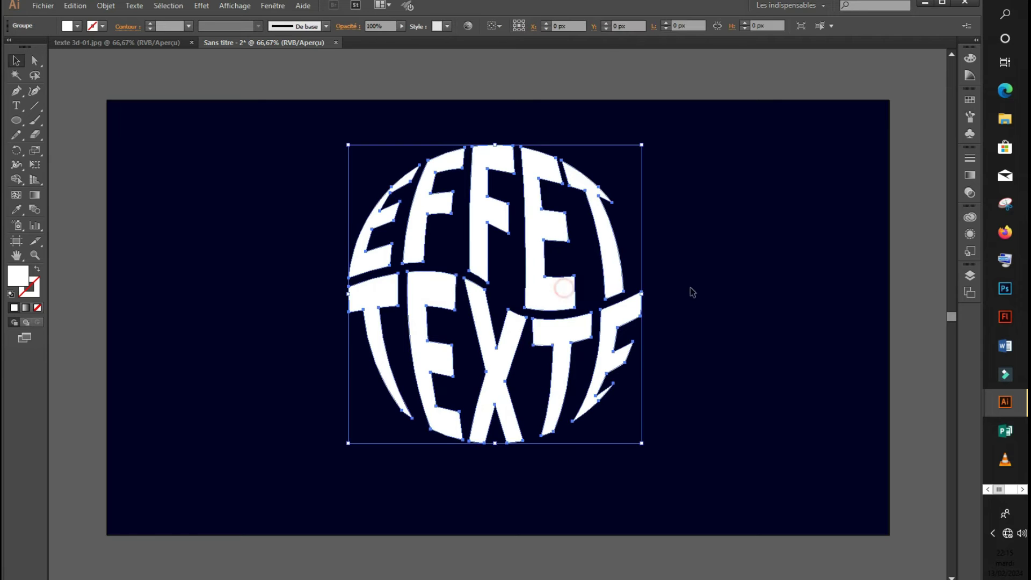
# Show the layer contents, copy the grouped words and paste two copies in front of the original.
pyautogui.click(970, 275)
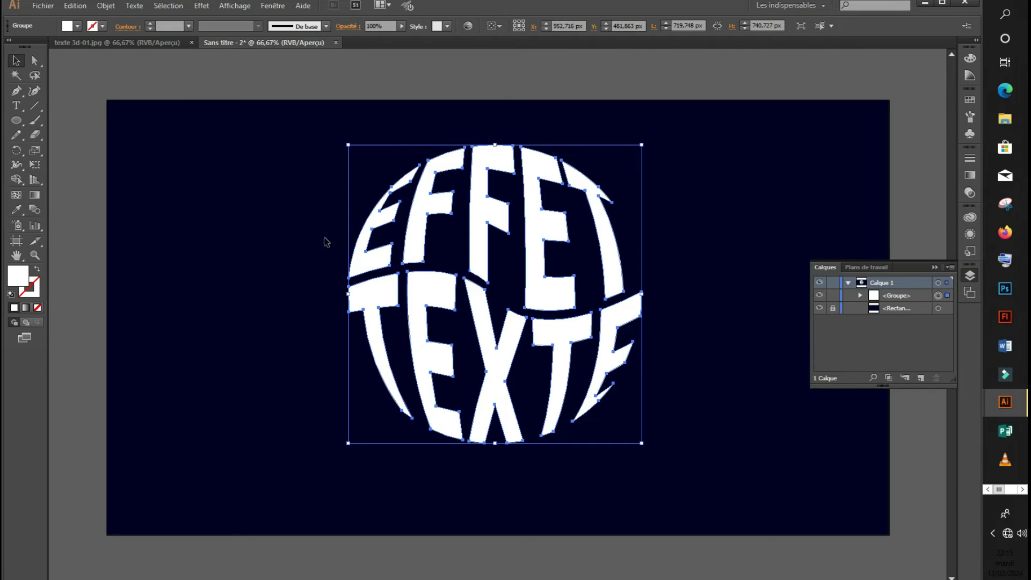
pyautogui.click(692, 203)
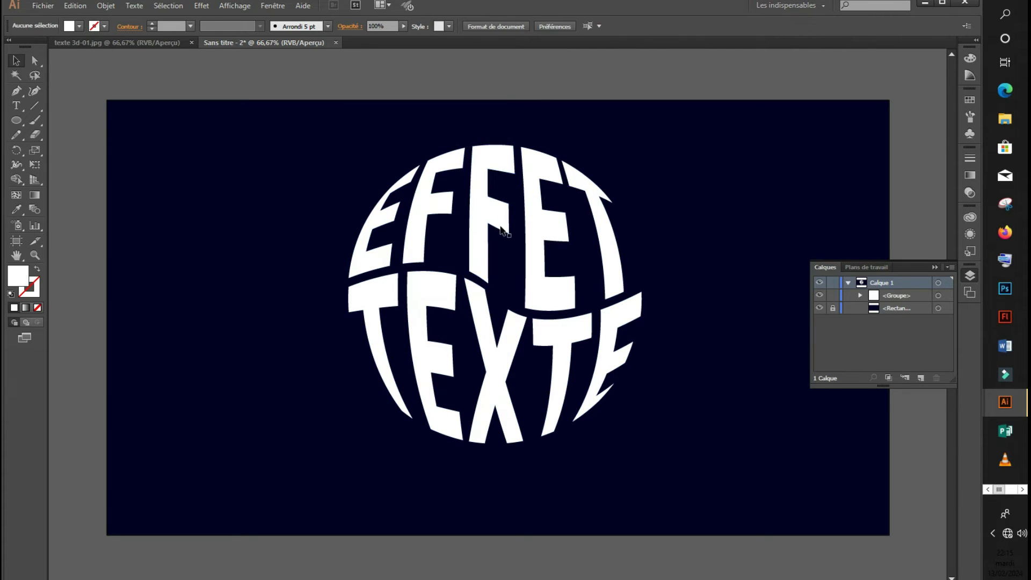
pyautogui.click(543, 232)
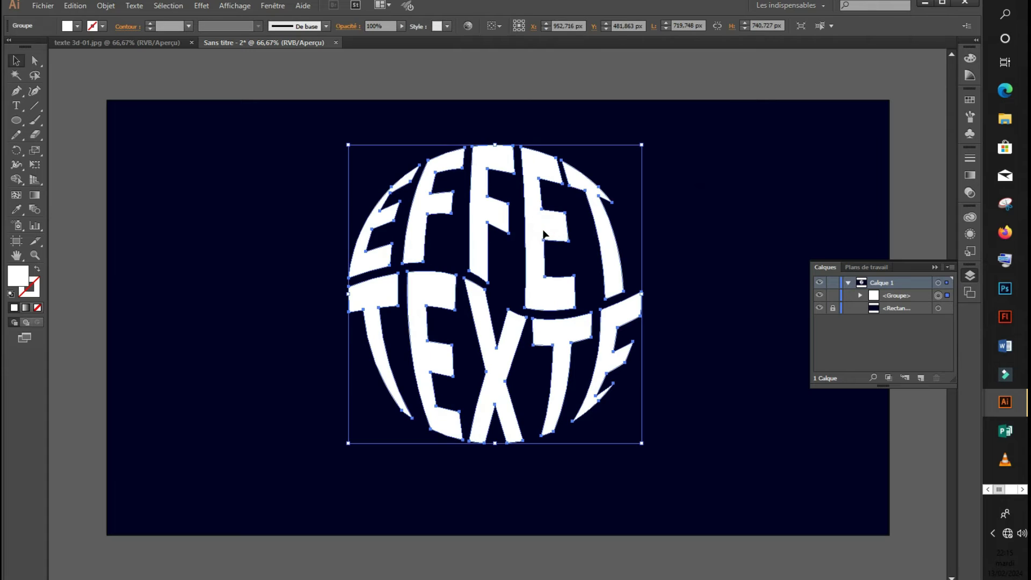
pyautogui.click(73, 6)
pyautogui.click(89, 63)
pyautogui.click(75, 6)
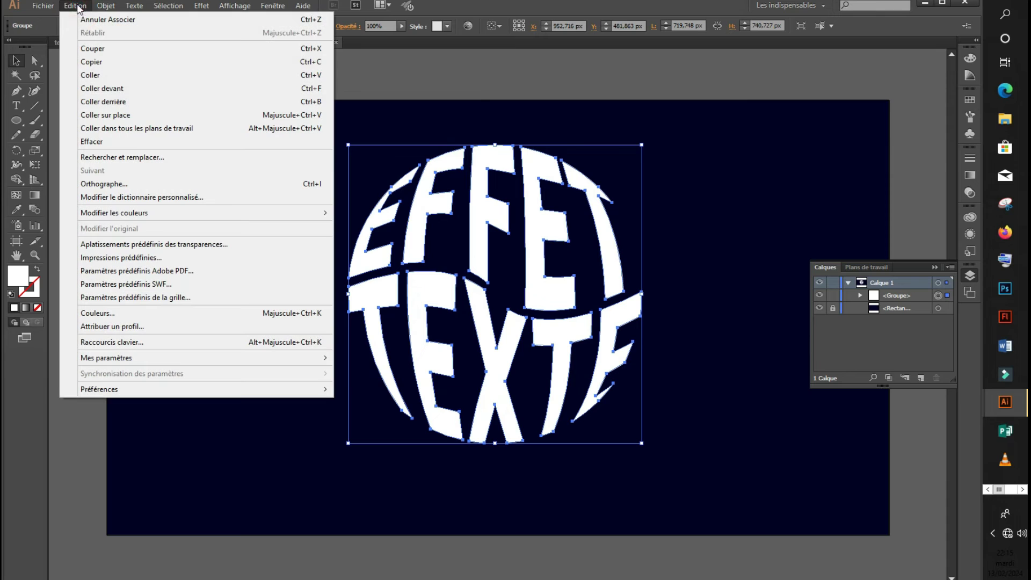
pyautogui.click(93, 89)
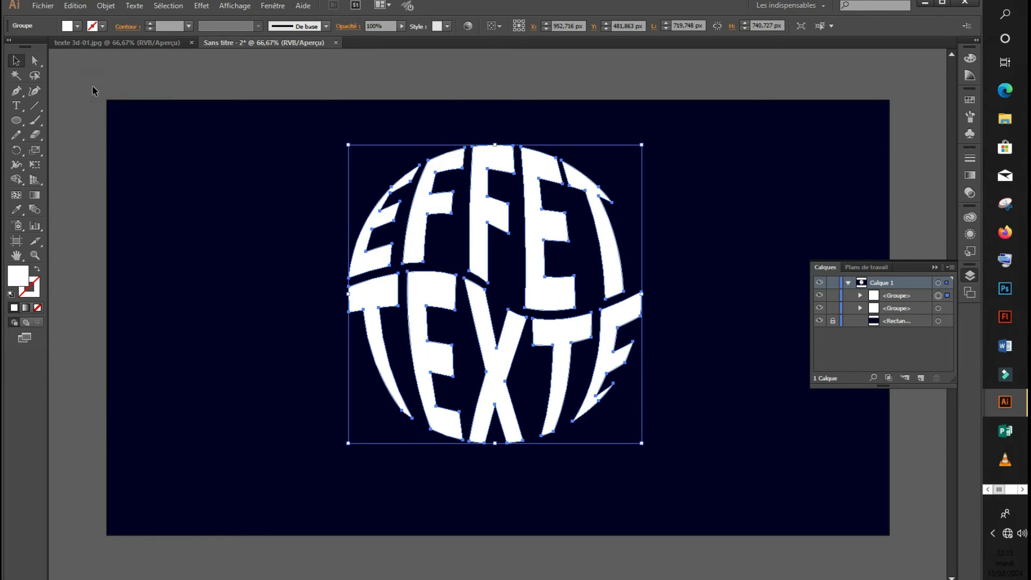
pyautogui.click(75, 7)
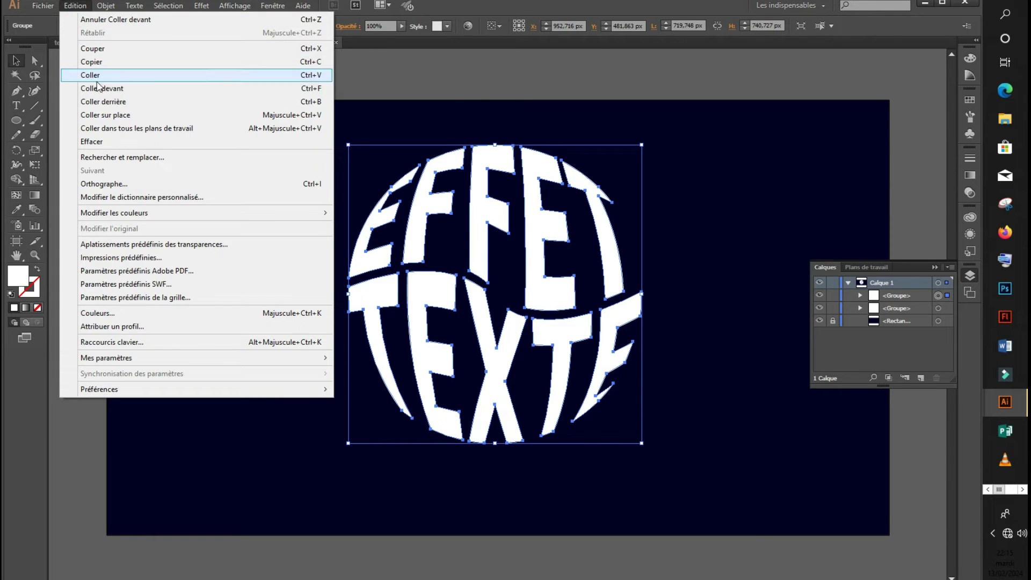
pyautogui.click(102, 91)
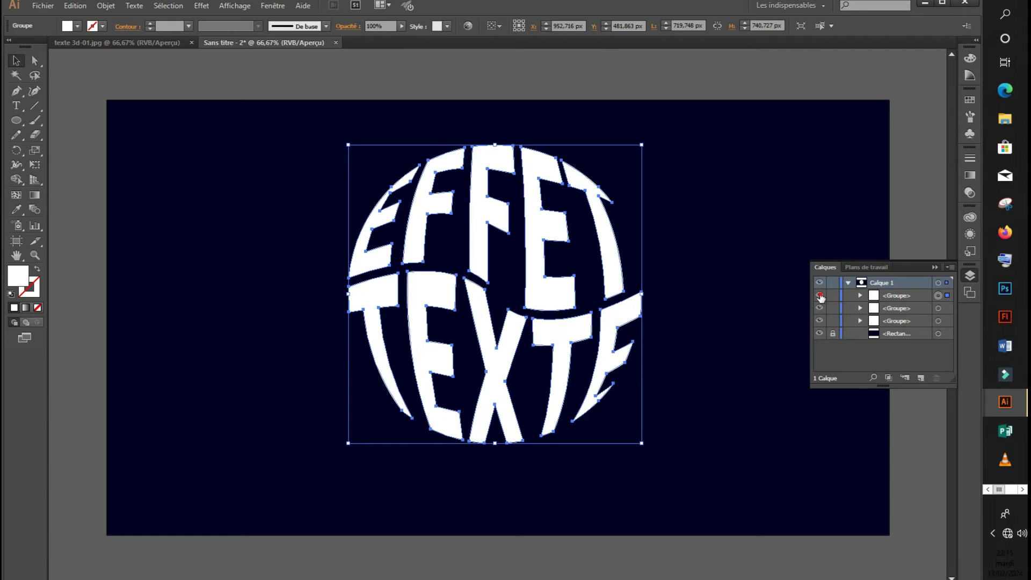
# Deselect everything and hide the top and middle word groups, leaving only the lowest group shown.
pyautogui.hotkey('ctrl', 'shift', 'a')
pyautogui.click(819, 296)
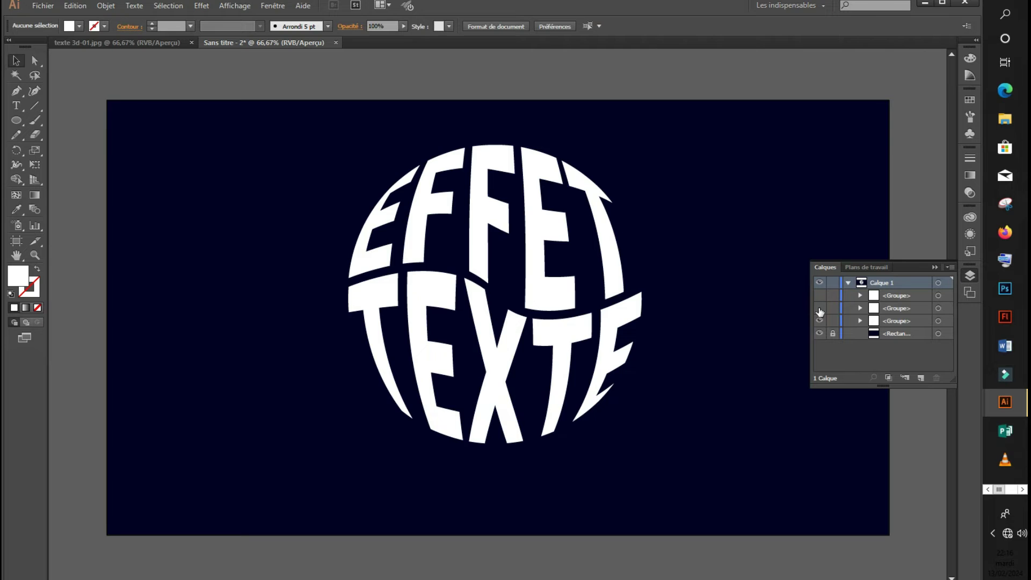
pyautogui.click(819, 308)
pyautogui.click(908, 320)
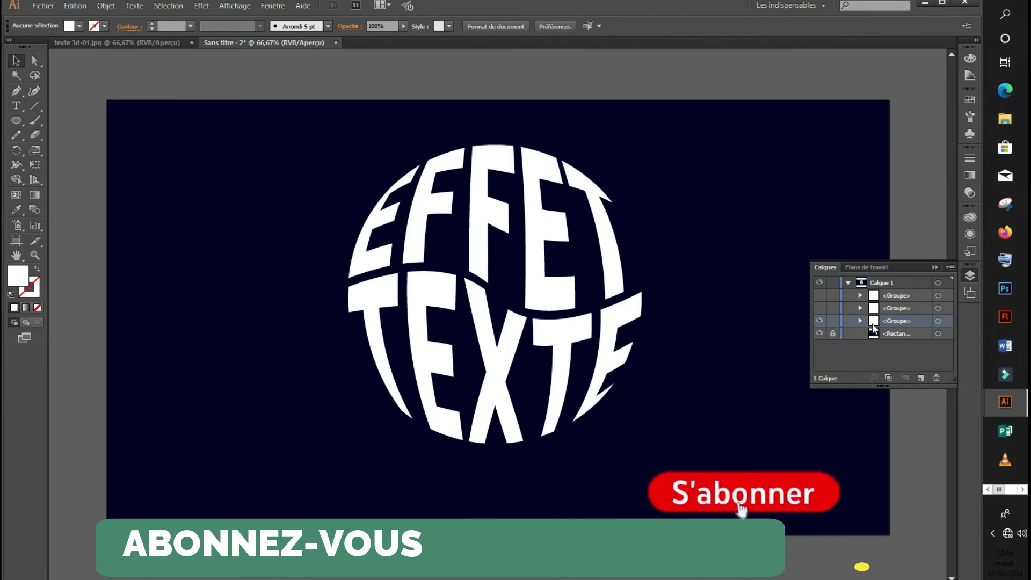
# Fill the lowest word group with dark blue and show the middle word group again.
pyautogui.click(563, 295)
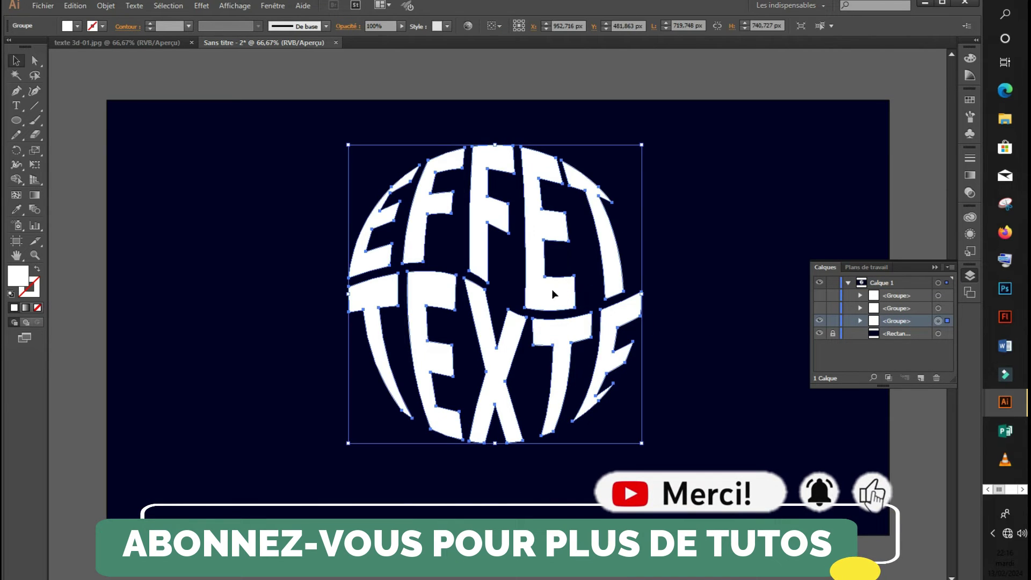
pyautogui.click(77, 26)
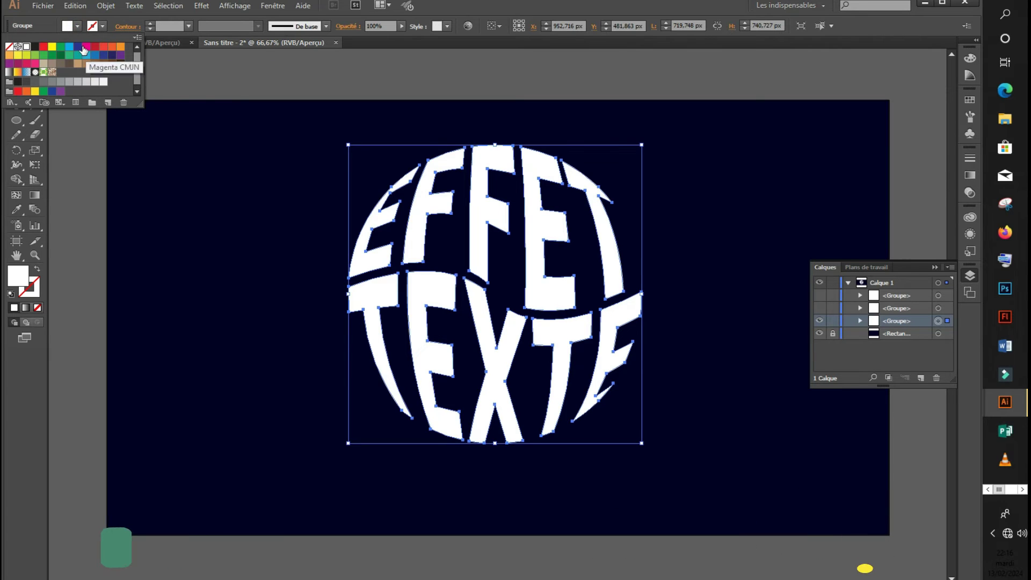
pyautogui.click(78, 47)
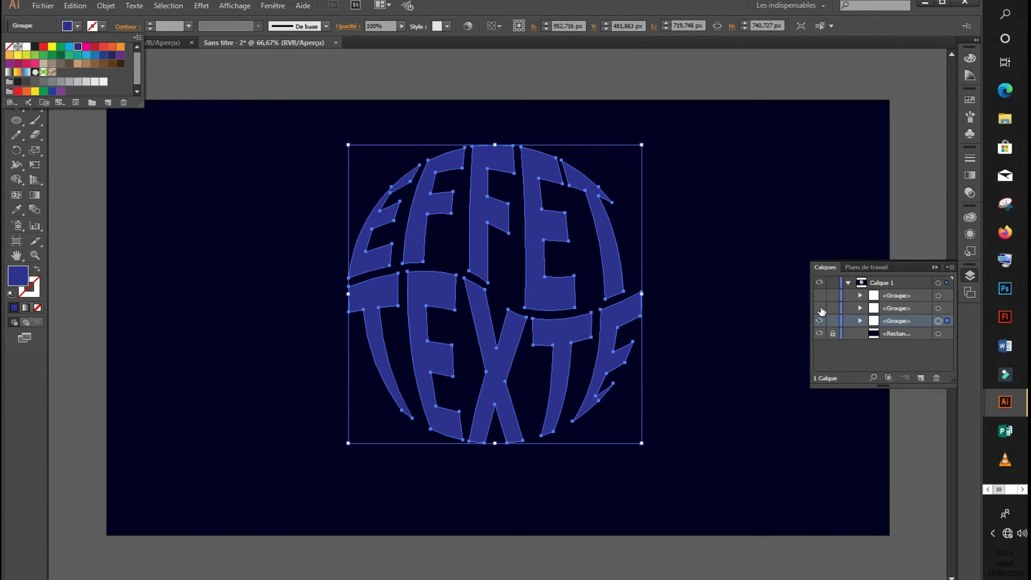
pyautogui.click(821, 310)
pyautogui.click(819, 309)
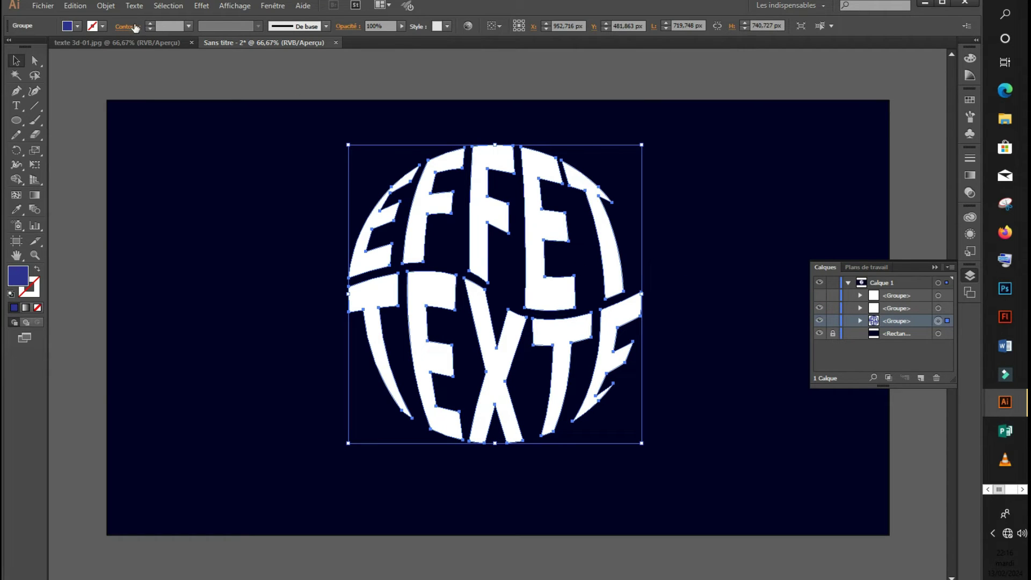
# Change the fill of the lowest word group to light blue.
pyautogui.click(78, 27)
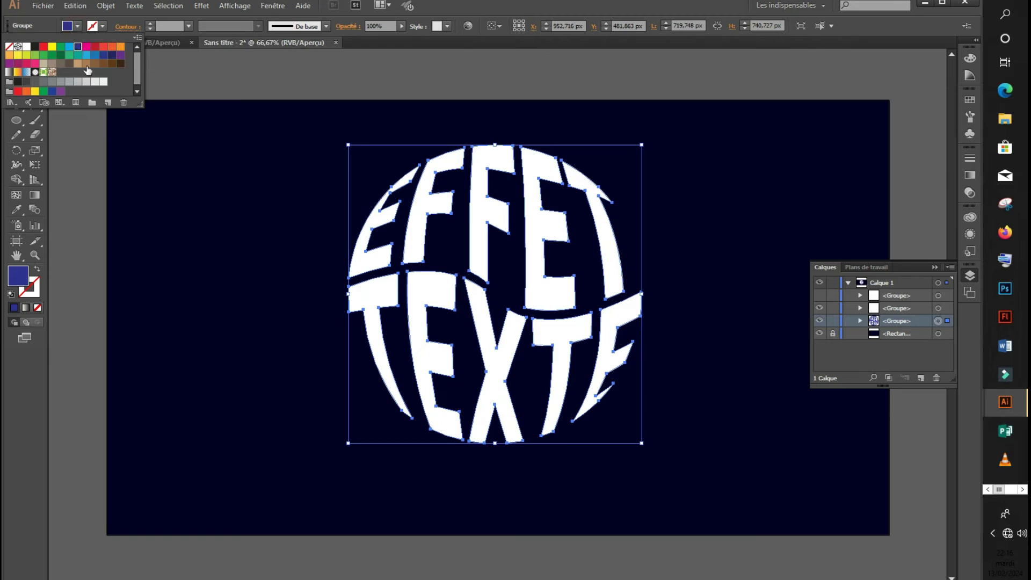
pyautogui.click(68, 48)
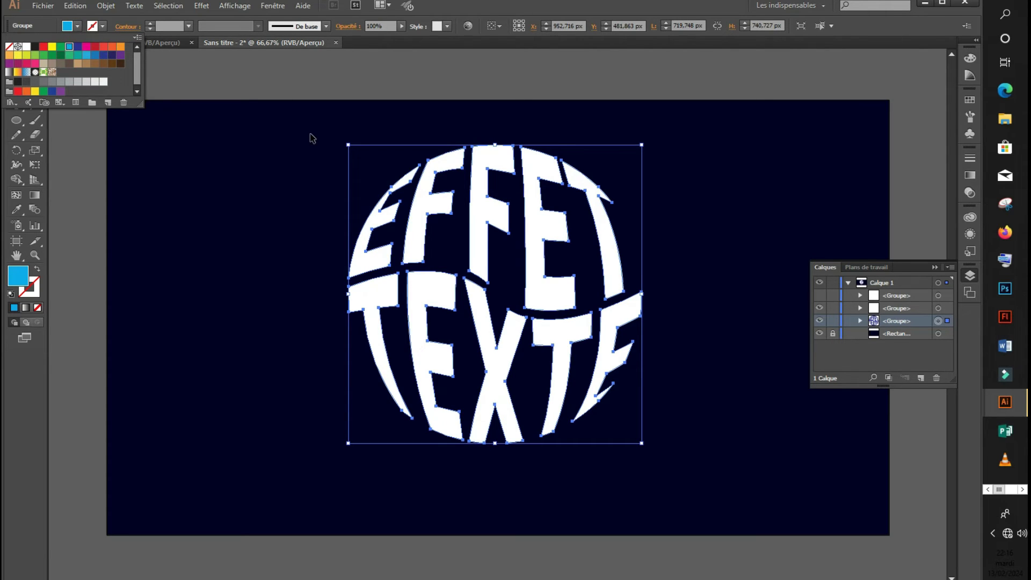
pyautogui.click(752, 208)
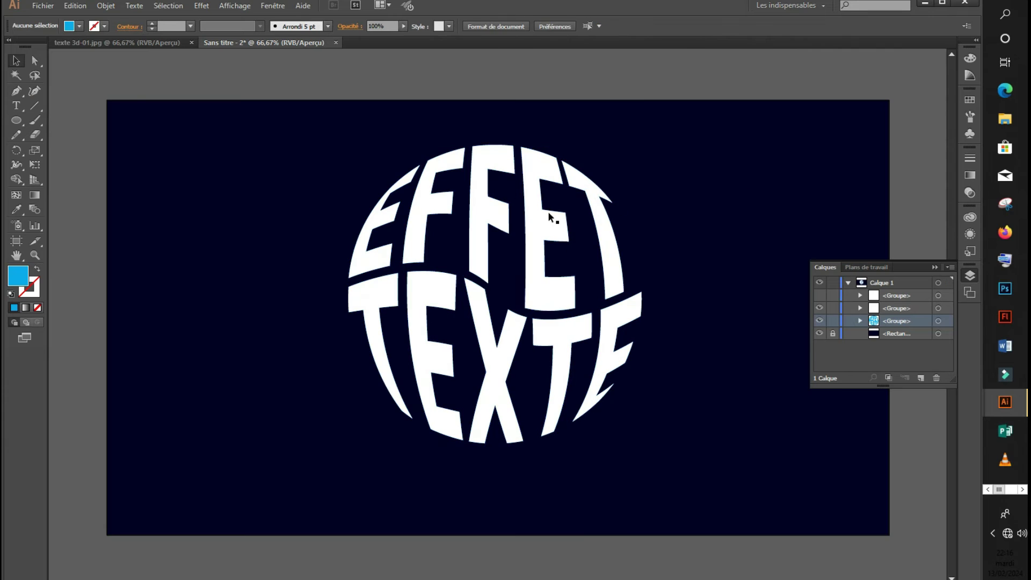
# Fill the middle word group with light blue.
pyautogui.click(550, 217)
pyautogui.click(77, 25)
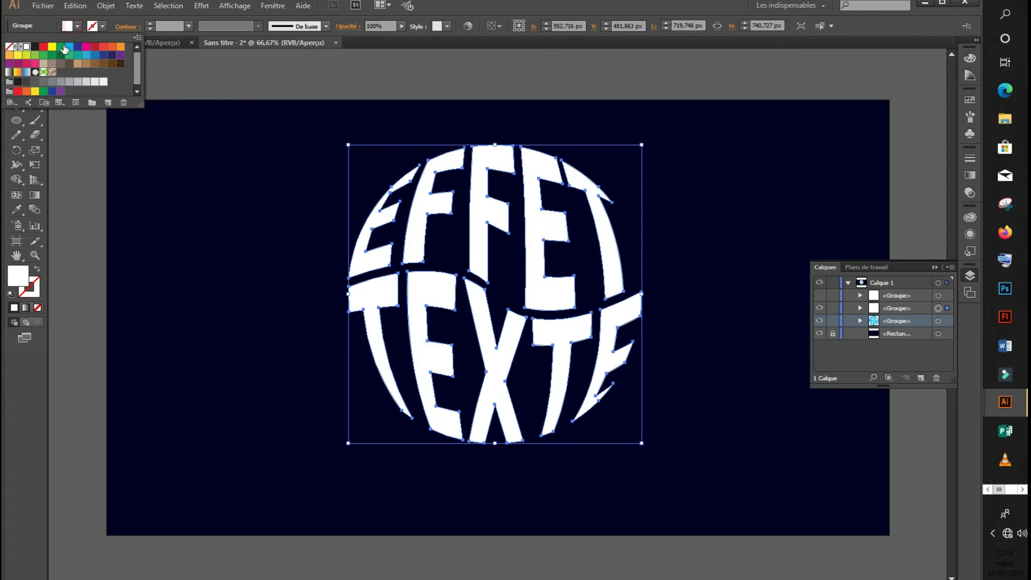
pyautogui.click(69, 48)
pyautogui.click(737, 366)
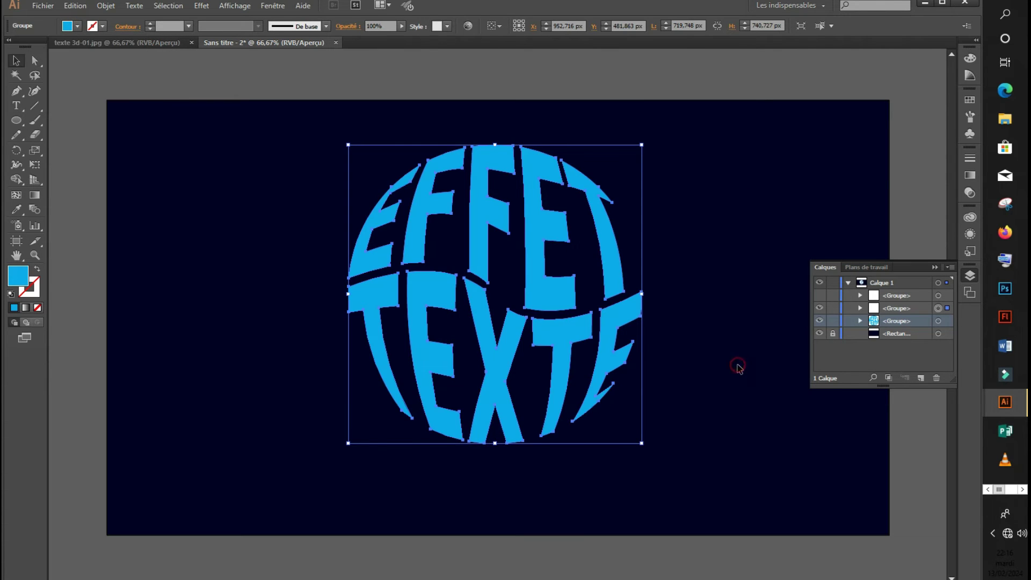
# Hide the middle word group, fill the lowest one with dark blue, and show the middle group again.
pyautogui.click(822, 310)
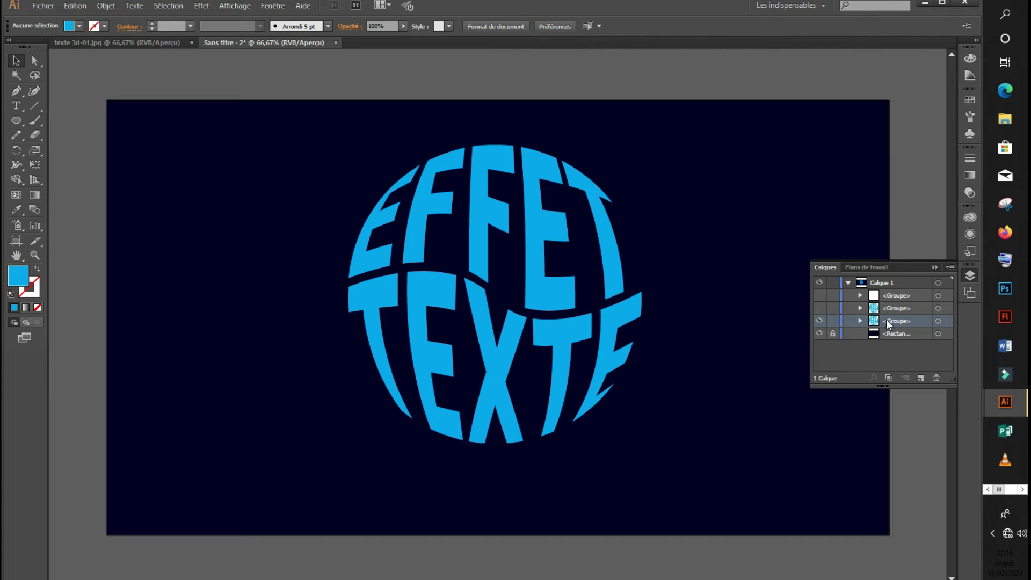
pyautogui.click(624, 316)
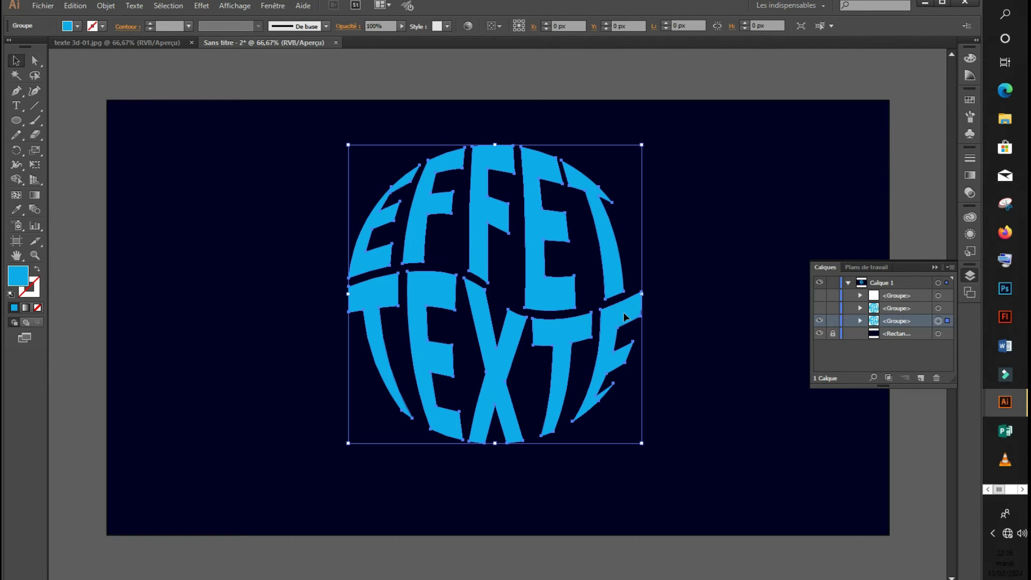
pyautogui.click(78, 26)
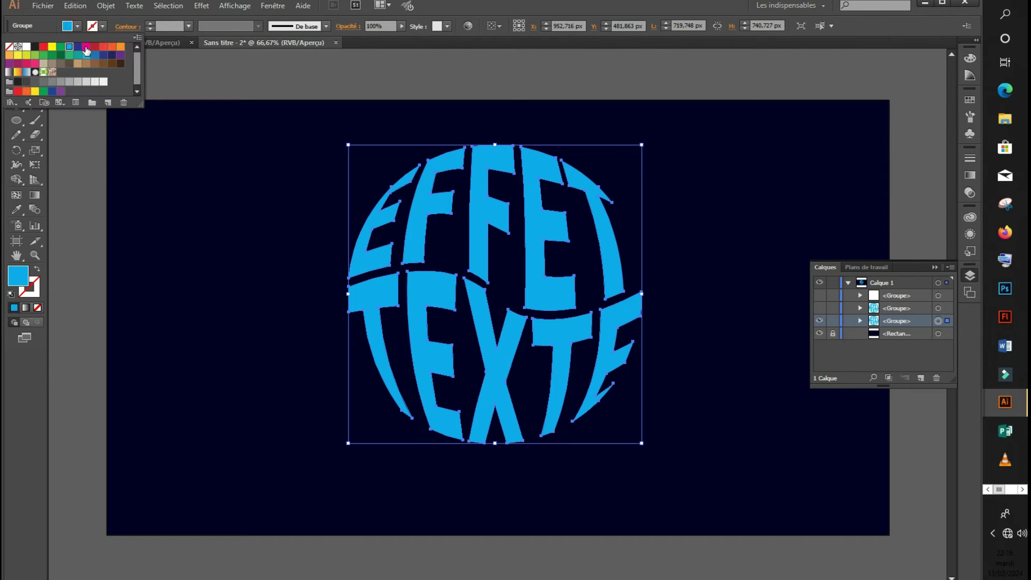
pyautogui.click(79, 48)
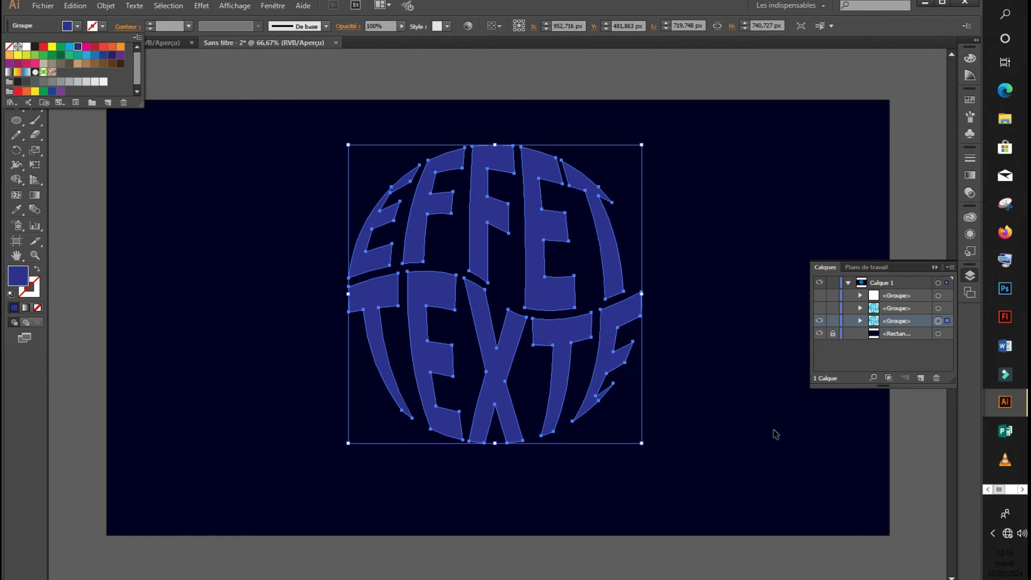
pyautogui.click(859, 420)
pyautogui.click(819, 310)
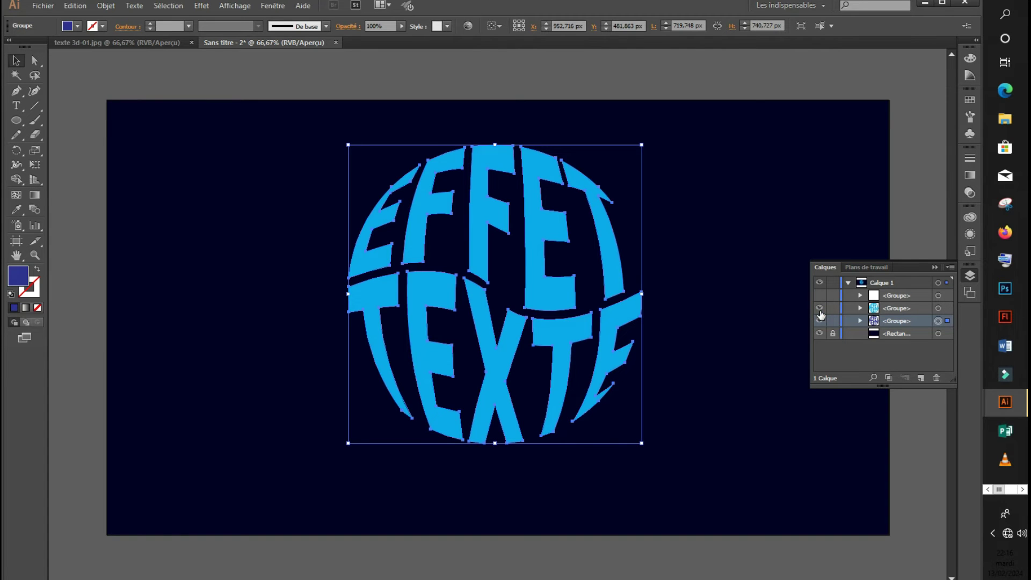
pyautogui.click(612, 489)
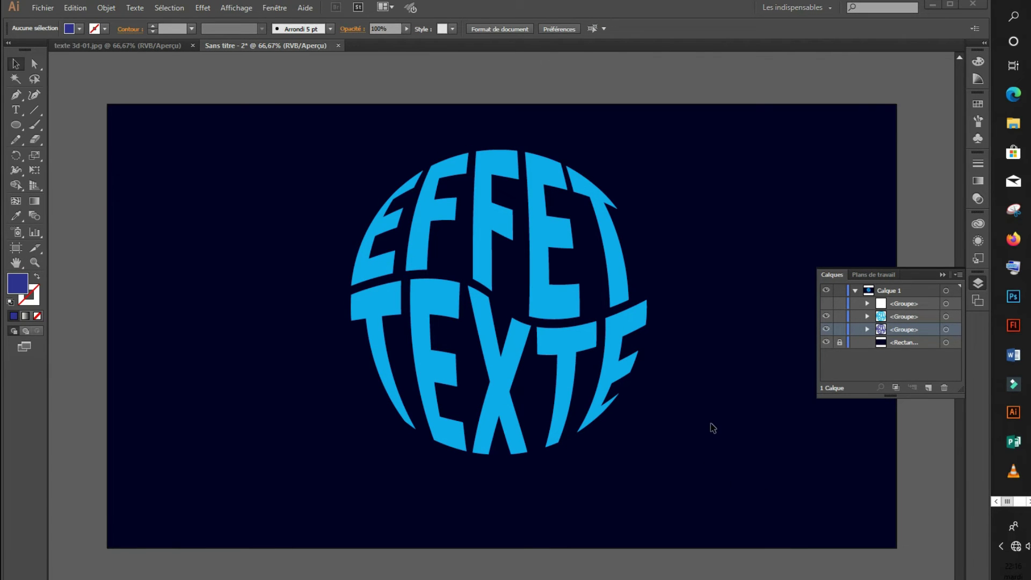
# With the light blue group temporarily hidden, shrink the dark blue group around its centre to about 65 × 67 px.
pyautogui.click(826, 317)
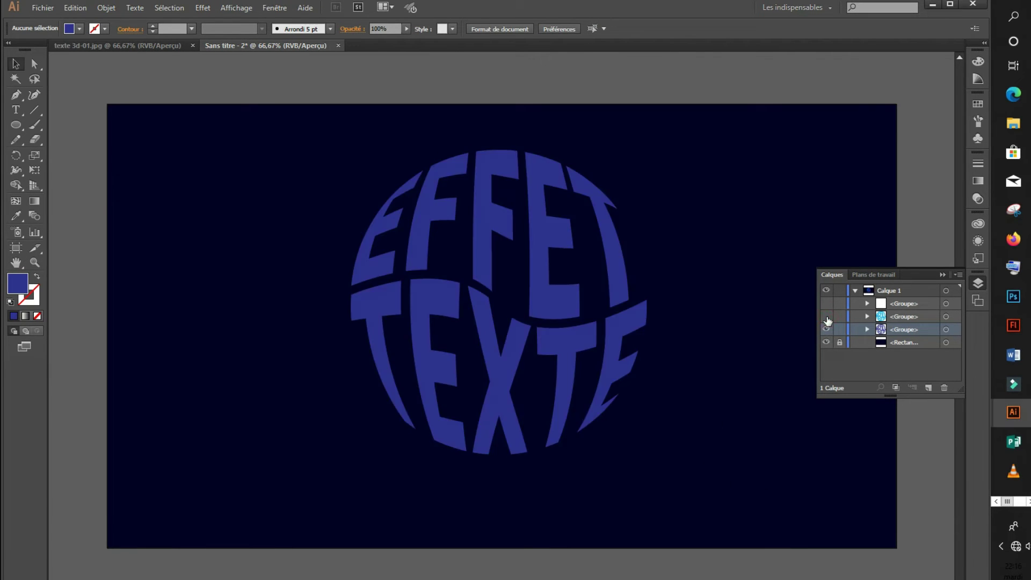
pyautogui.click(570, 293)
pyautogui.moveTo(647, 151); pyautogui.dragTo(561, 290)
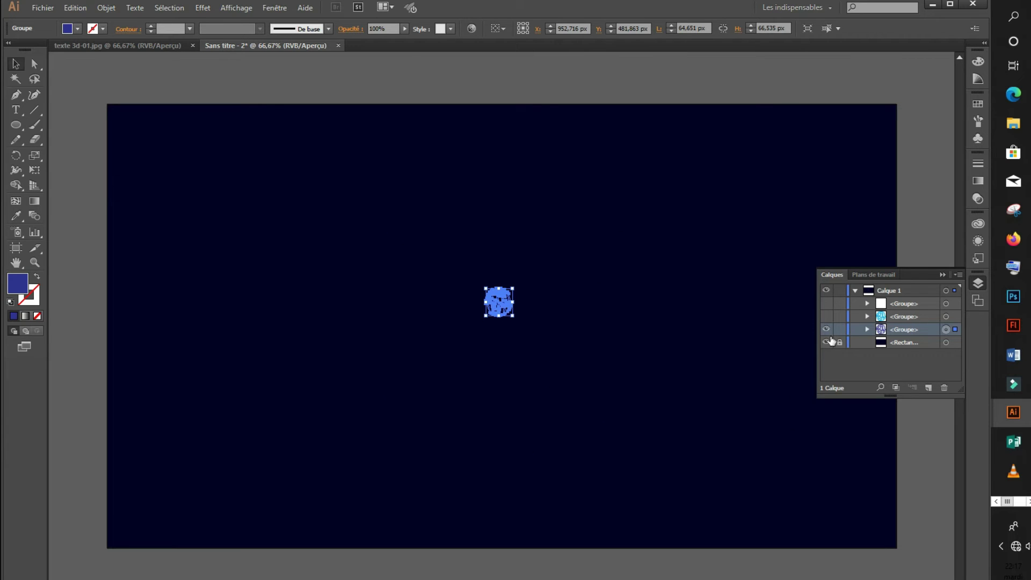
pyautogui.click(826, 317)
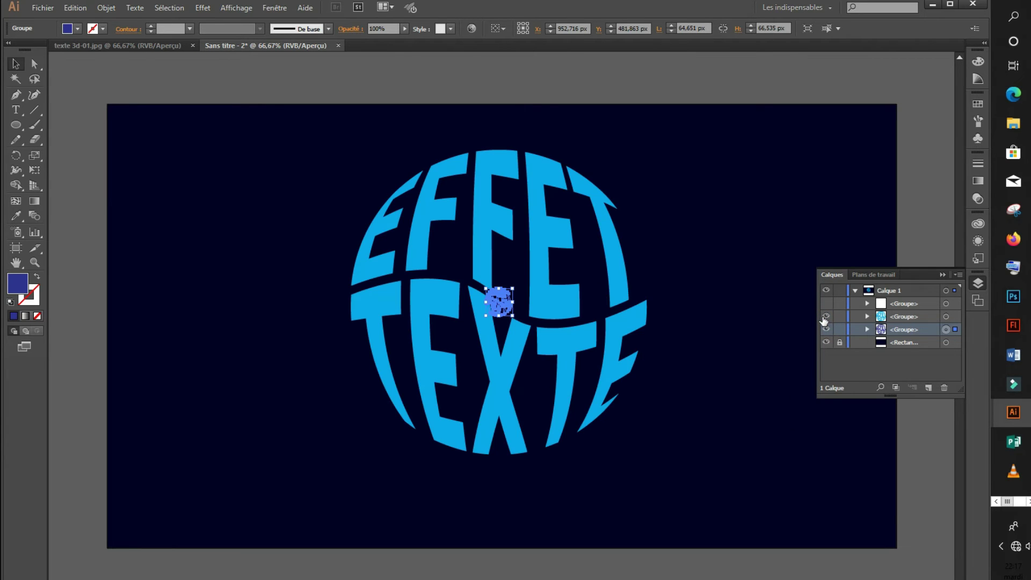
pyautogui.click(680, 449)
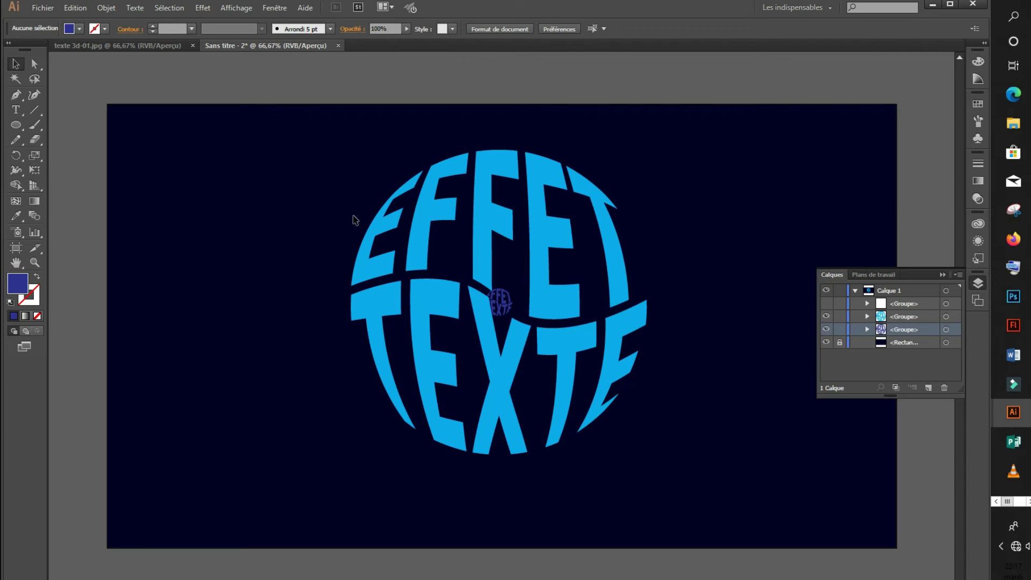
# Create a blend between the light blue word group and the small dark blue word group.
pyautogui.moveTo(292, 158); pyautogui.dragTo(783, 535)
pyautogui.moveTo(735, 477); pyautogui.dragTo(732, 477)
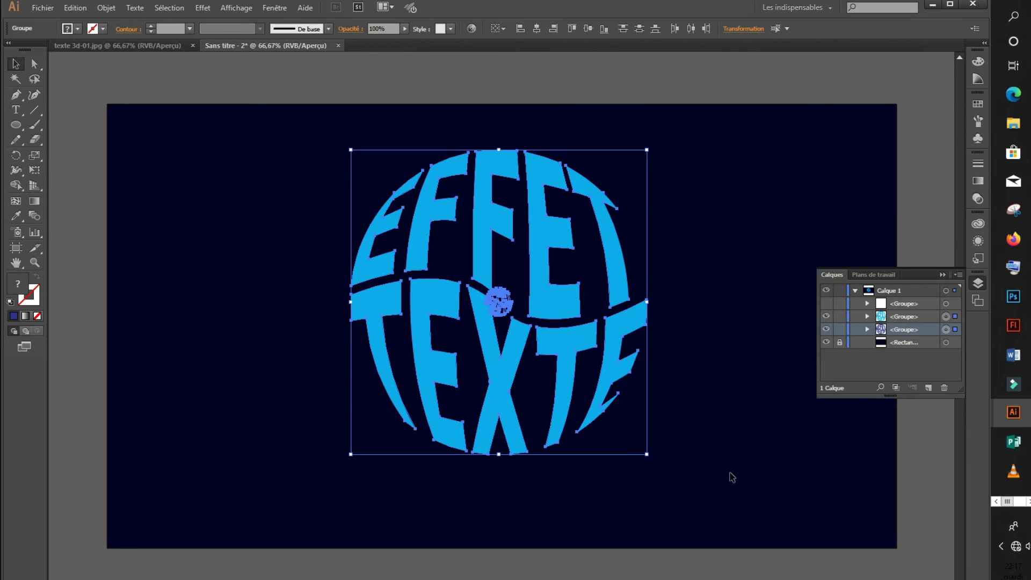
pyautogui.click(106, 7)
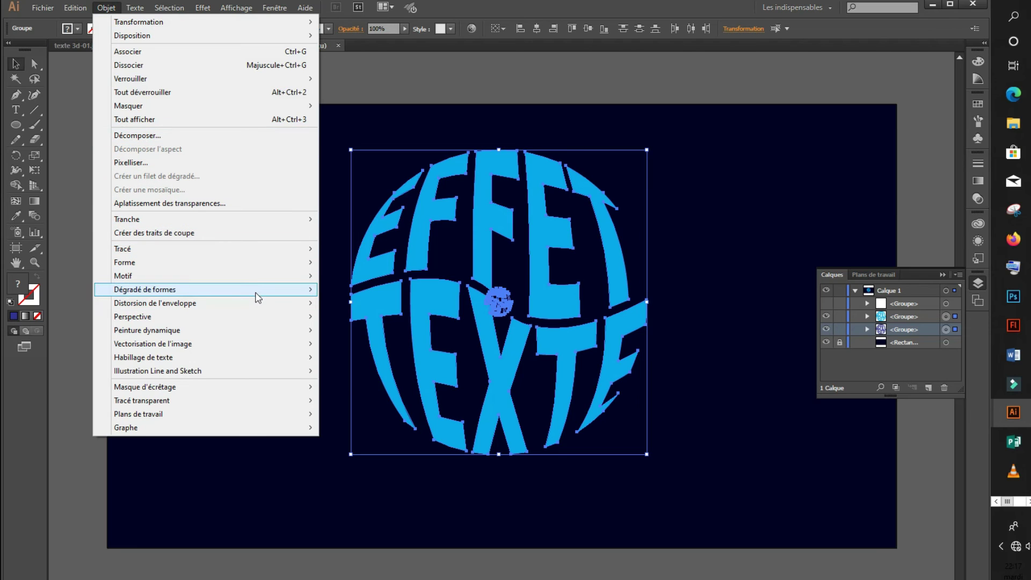
pyautogui.moveTo(261, 297)
pyautogui.click(398, 291)
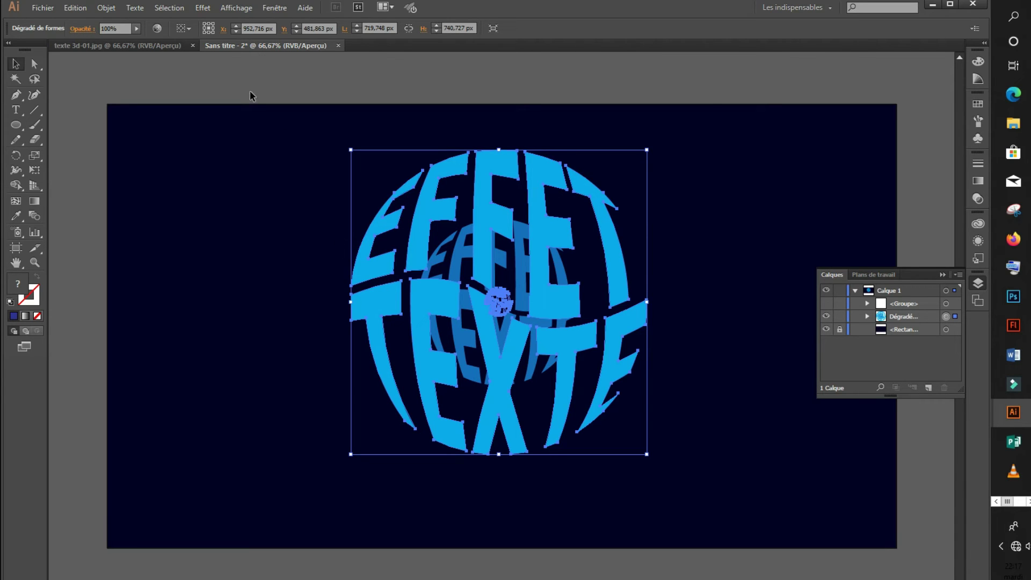
# Set the blend spacing to a distance of 4 px, with the preview switched on.
pyautogui.click(107, 12)
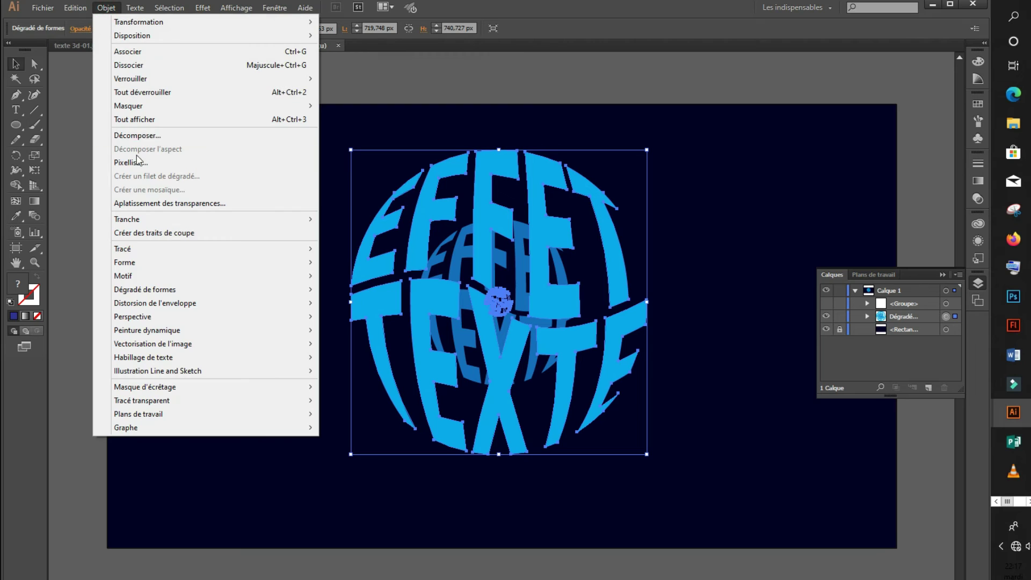
pyautogui.moveTo(211, 295)
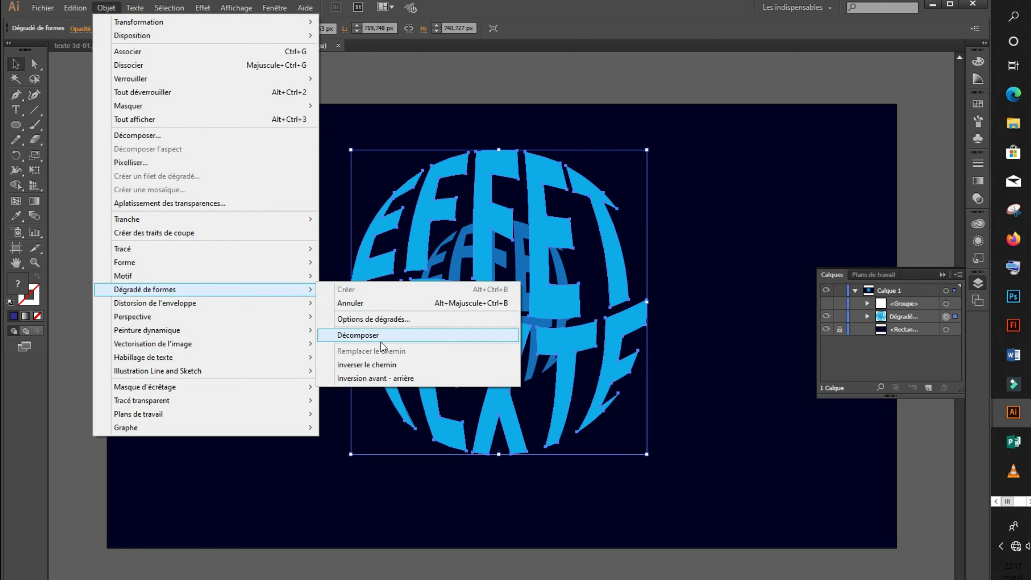
pyautogui.click(376, 319)
pyautogui.moveTo(508, 253); pyautogui.dragTo(252, 232)
pyautogui.click(261, 259)
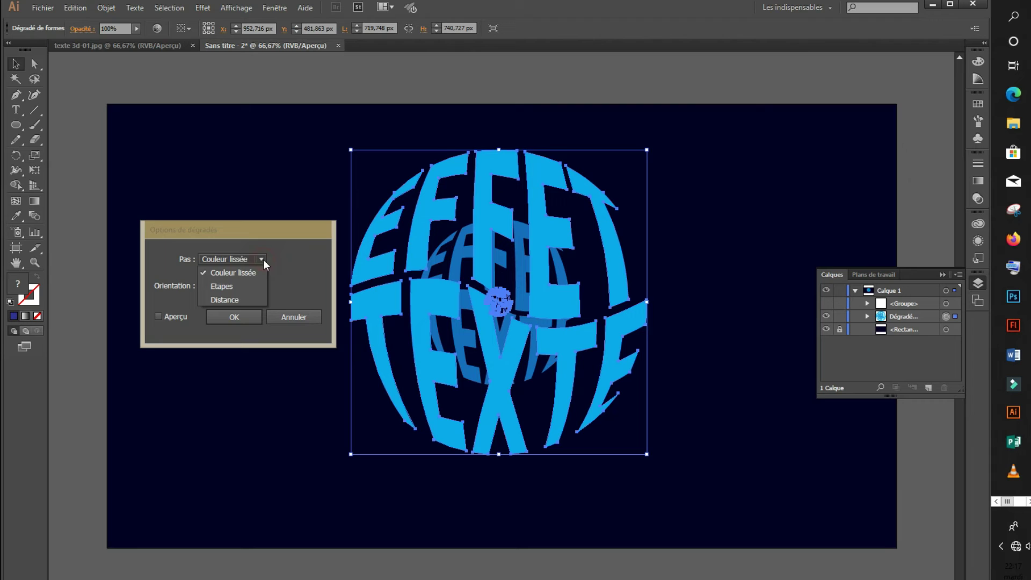
pyautogui.click(232, 300)
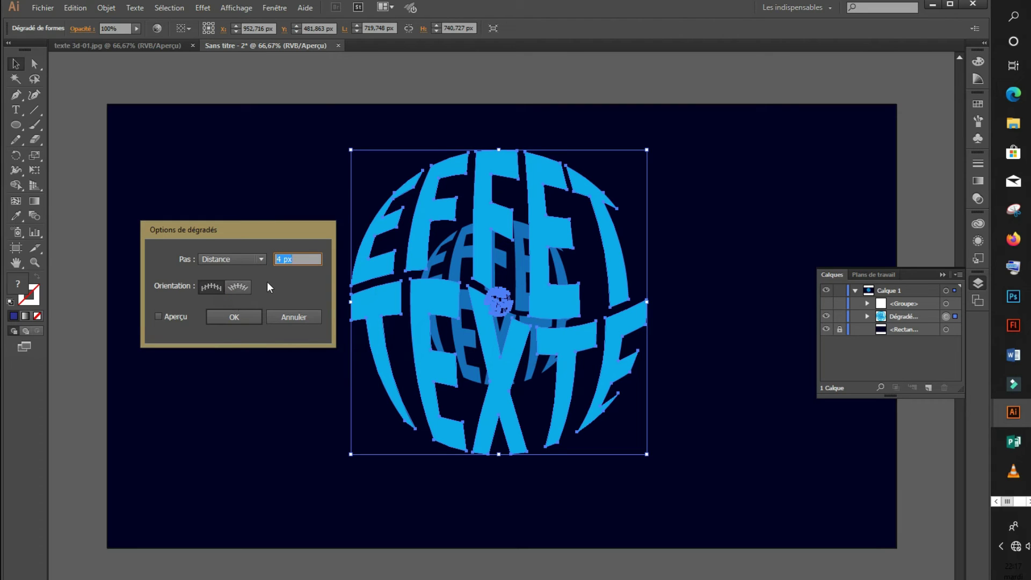
pyautogui.click(296, 256)
pyautogui.click(159, 317)
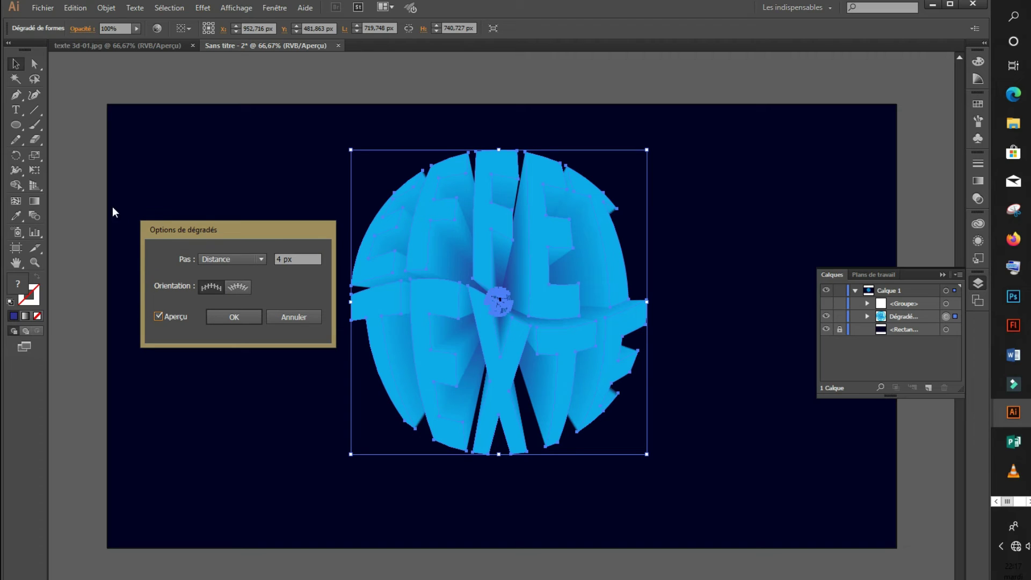
pyautogui.click(234, 316)
pyautogui.click(708, 355)
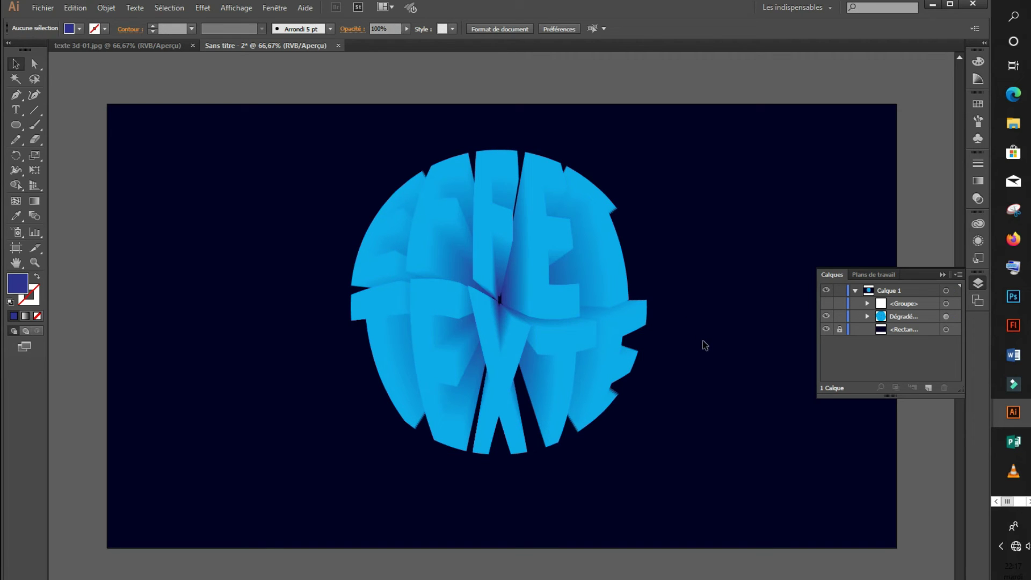
# Change the fill of the small inner word group inside the blend to a darker navy blue.
pyautogui.click(552, 281)
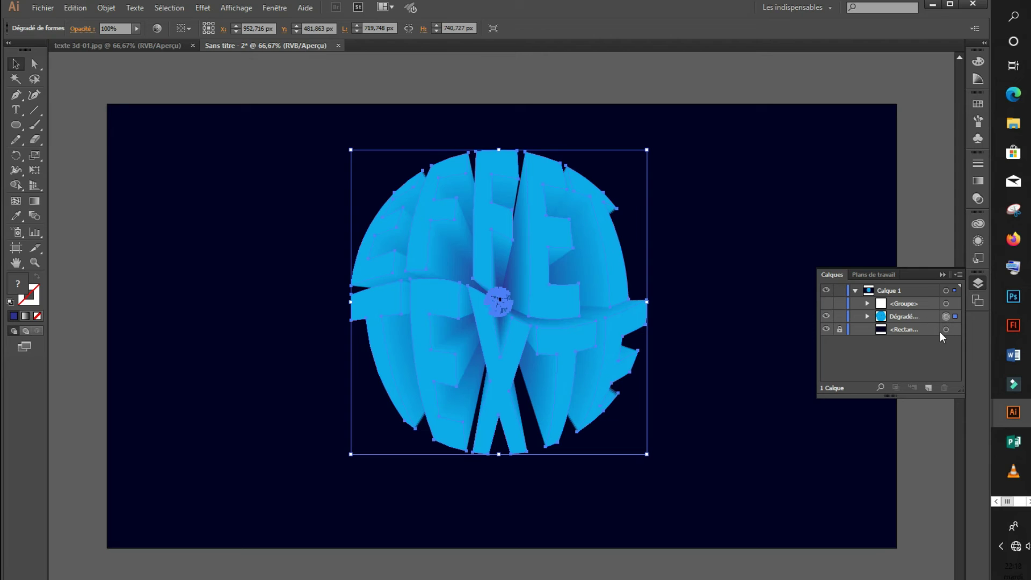
pyautogui.click(867, 316)
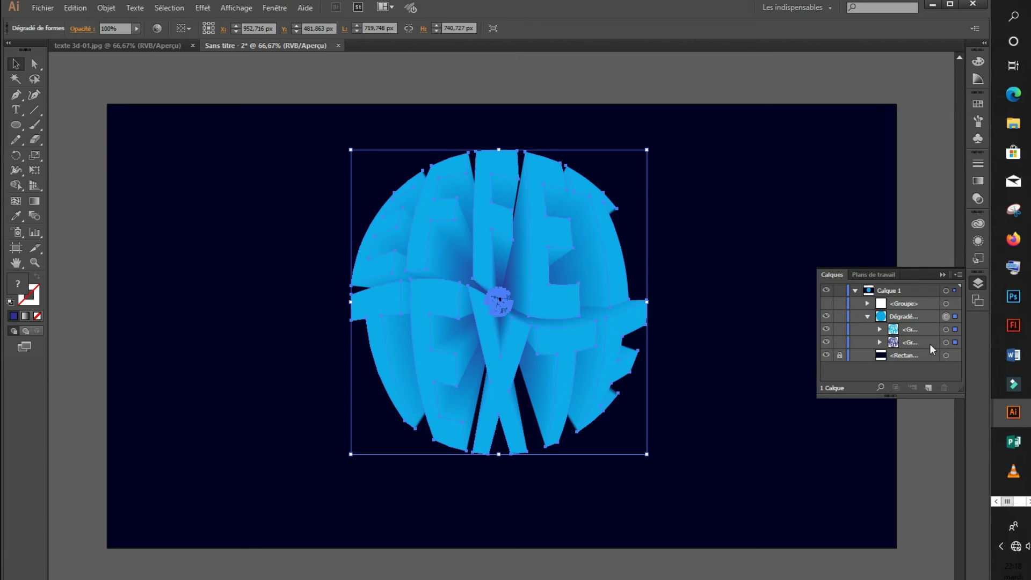
pyautogui.click(946, 342)
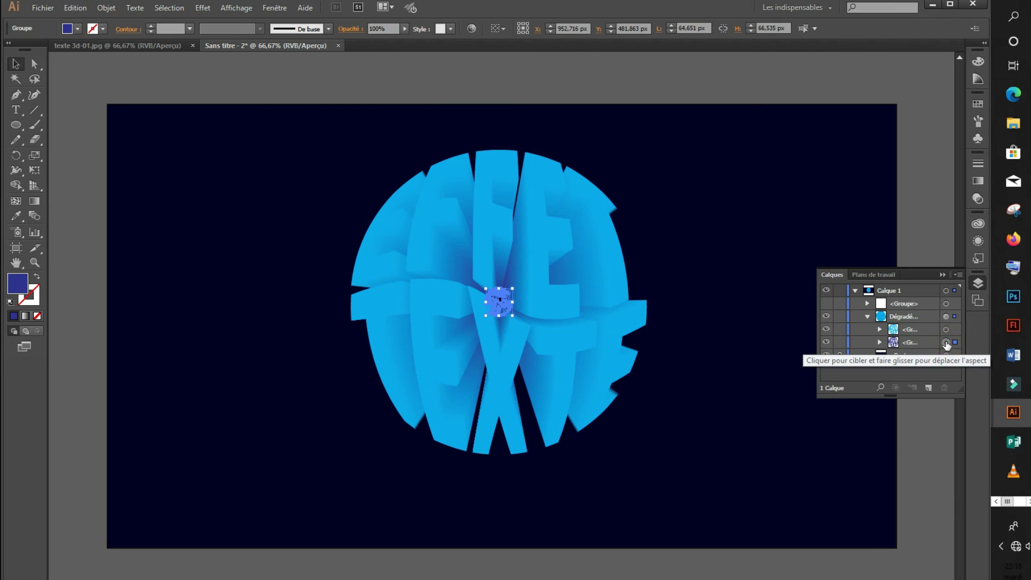
pyautogui.click(82, 31)
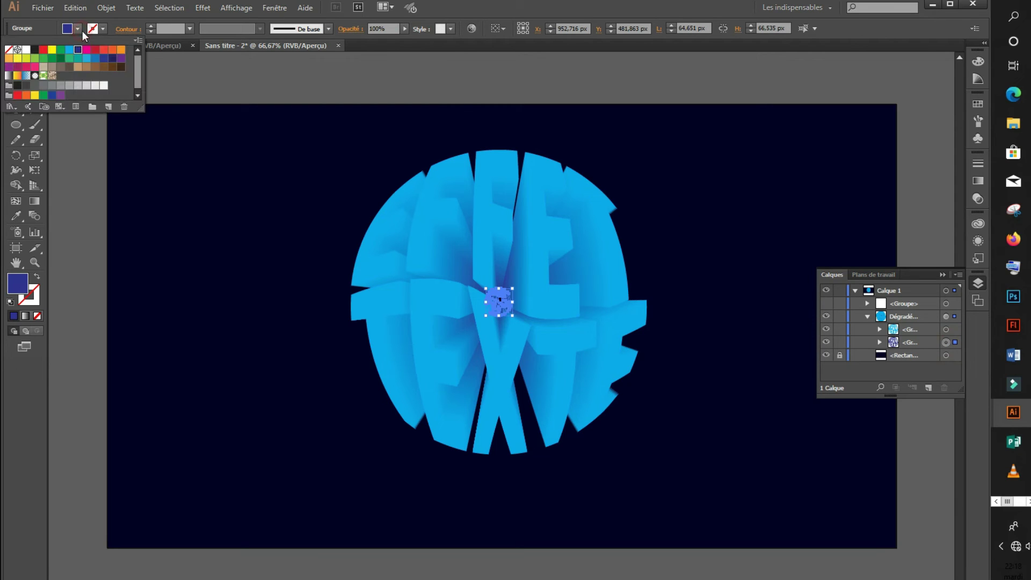
pyautogui.click(113, 59)
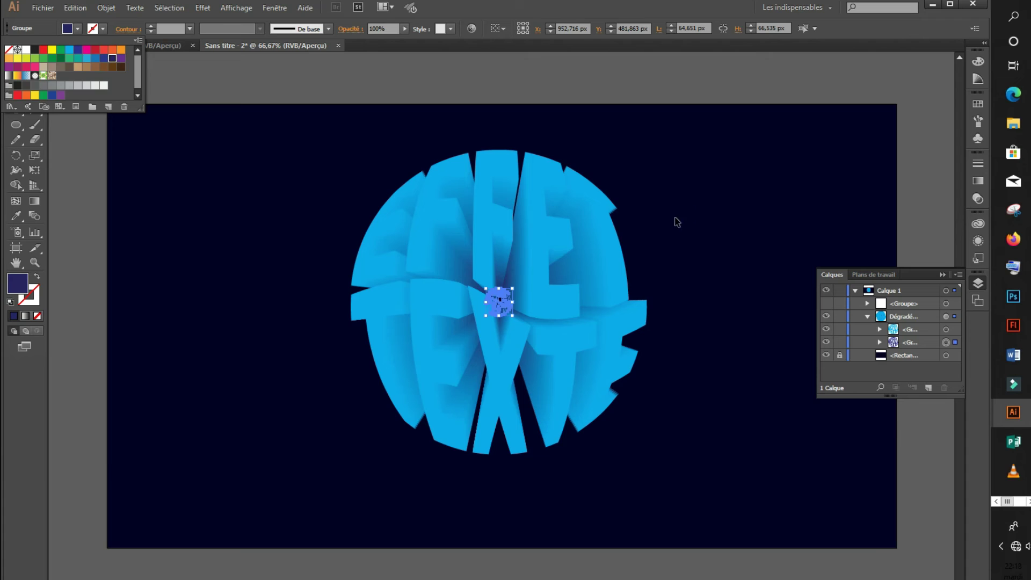
pyautogui.click(726, 209)
pyautogui.click(727, 209)
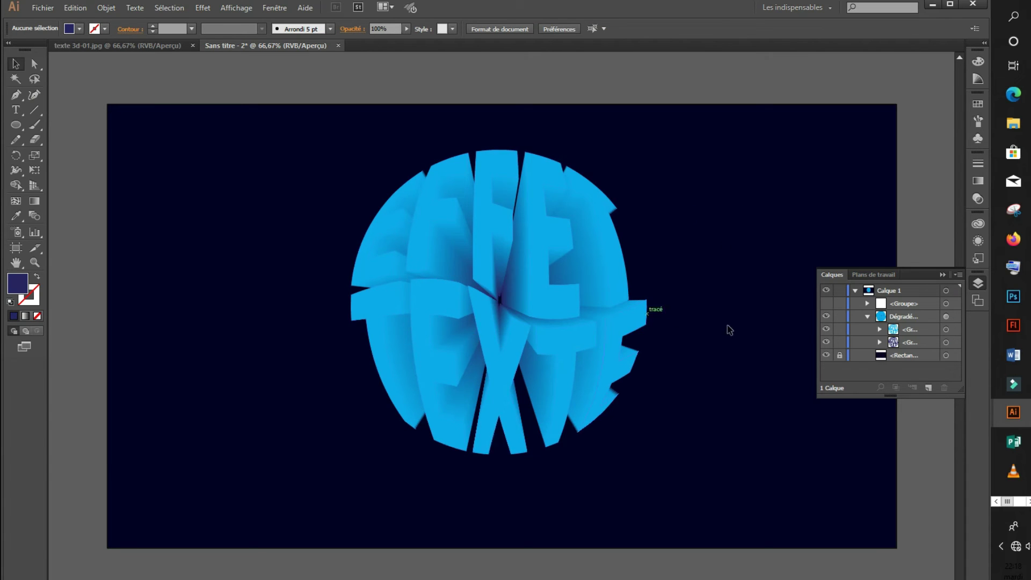
# Show the white word group above the blend and fill it with the white-to-black linear gradient swatch.
pyautogui.click(825, 304)
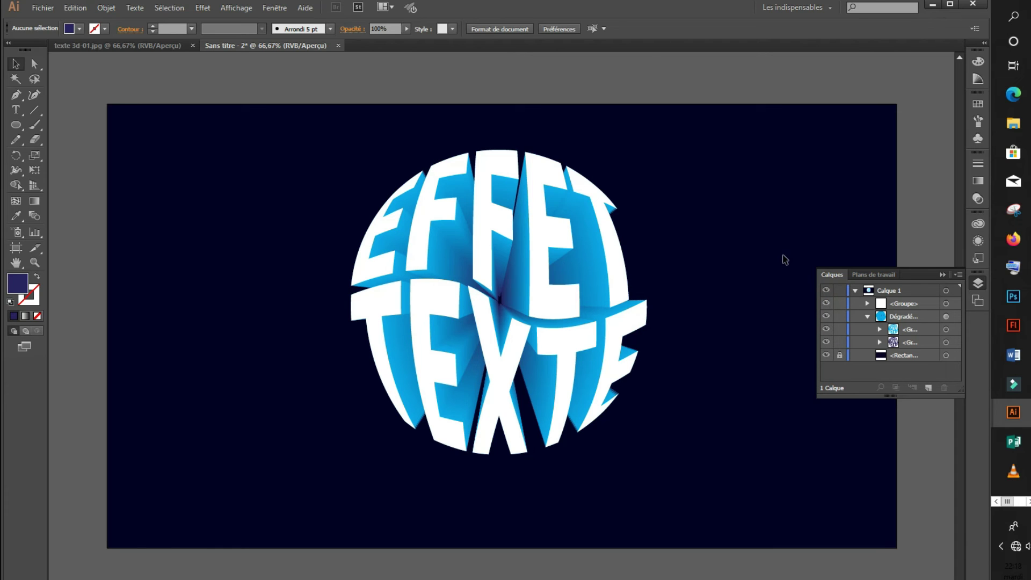
pyautogui.click(910, 302)
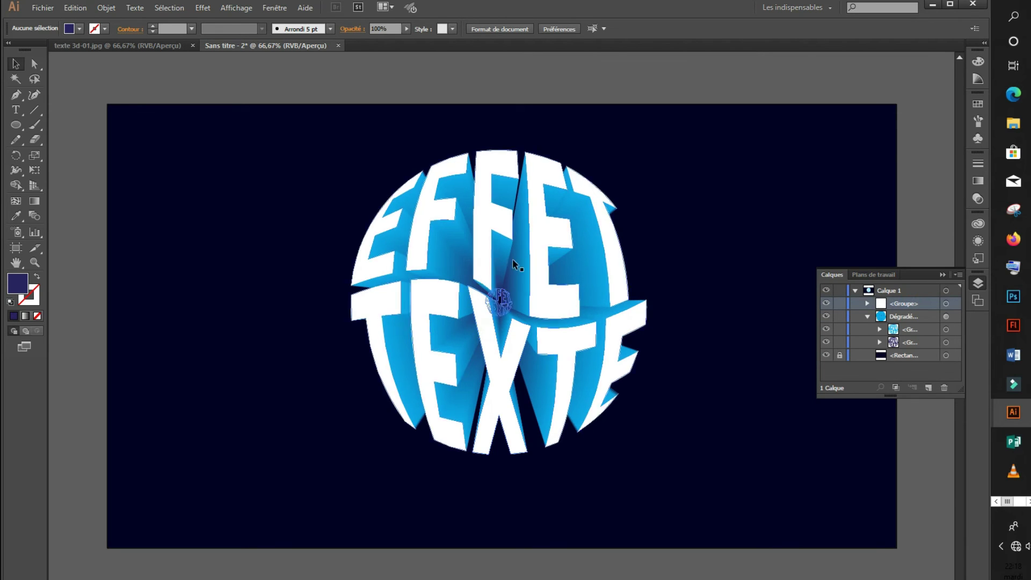
pyautogui.click(532, 233)
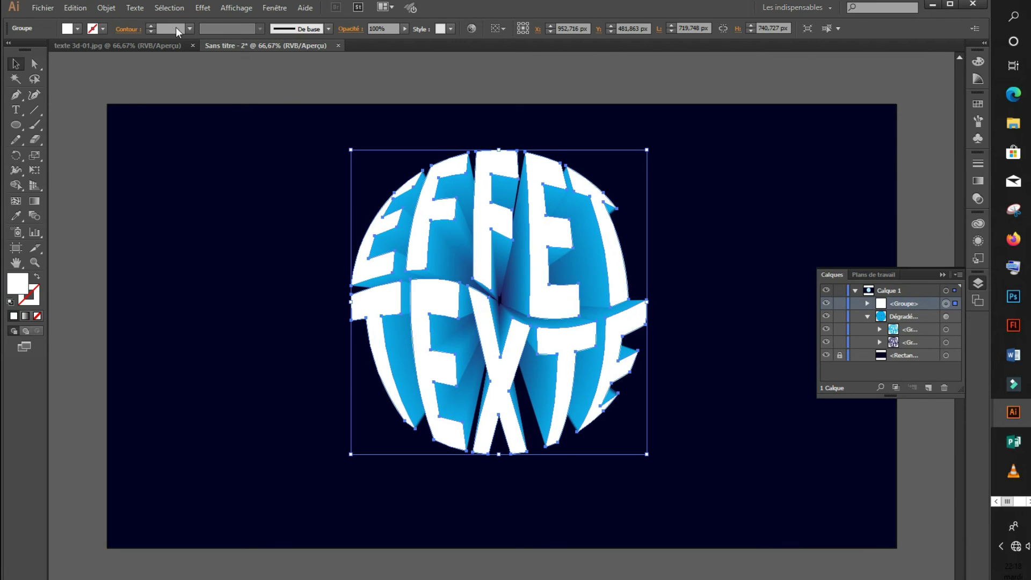
pyautogui.click(78, 29)
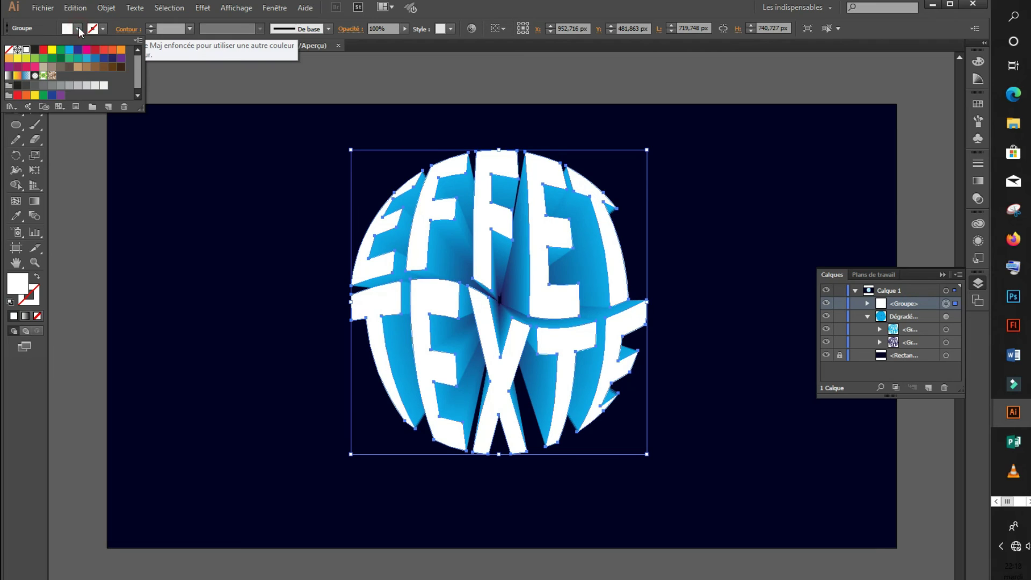
pyautogui.click(9, 76)
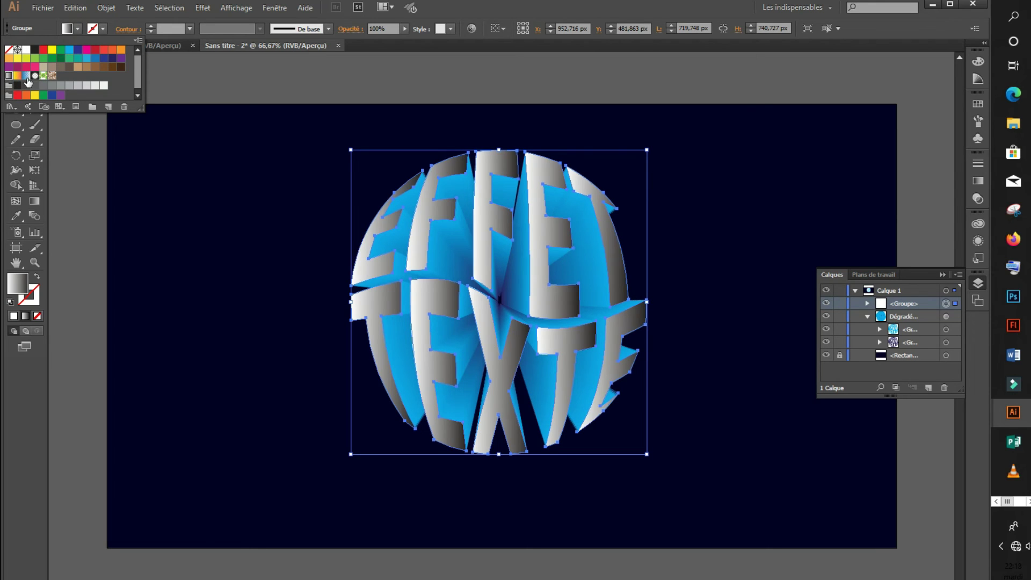
pyautogui.click(609, 250)
# Recolour both end stops of the word group's linear gradient with the lightest grey swatch.
pyautogui.click(976, 181)
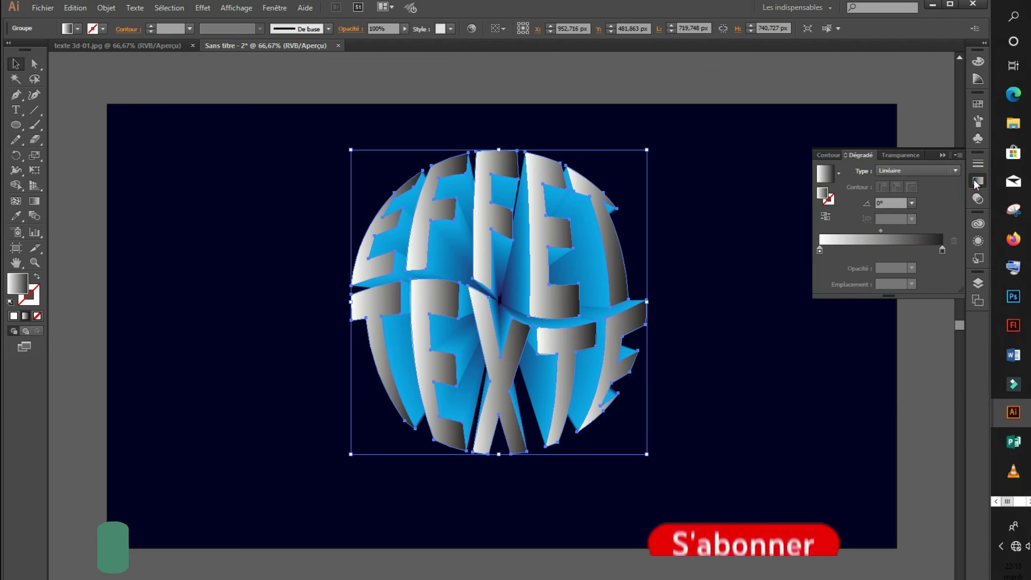
pyautogui.click(942, 250)
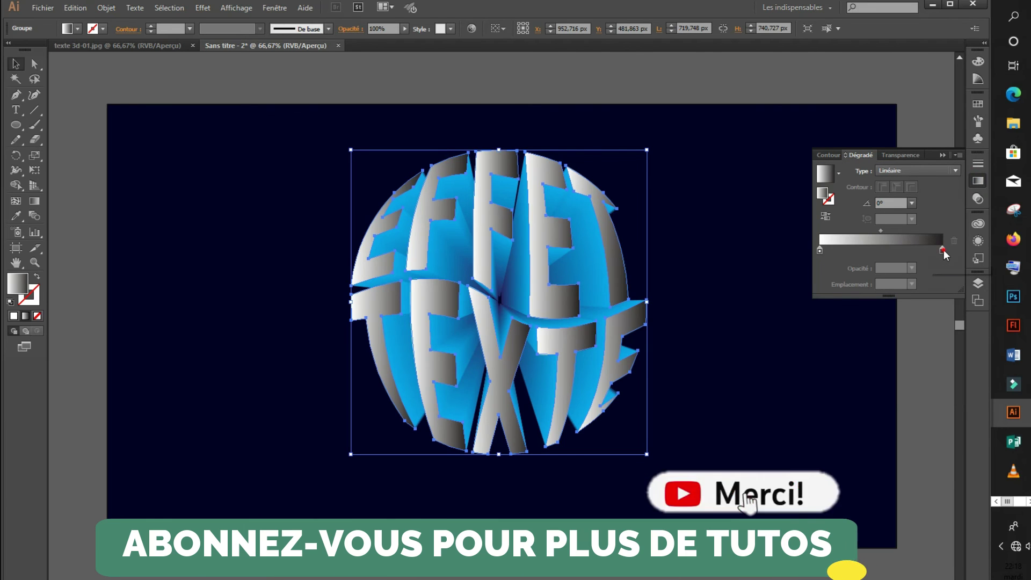
pyautogui.doubleClick(942, 250)
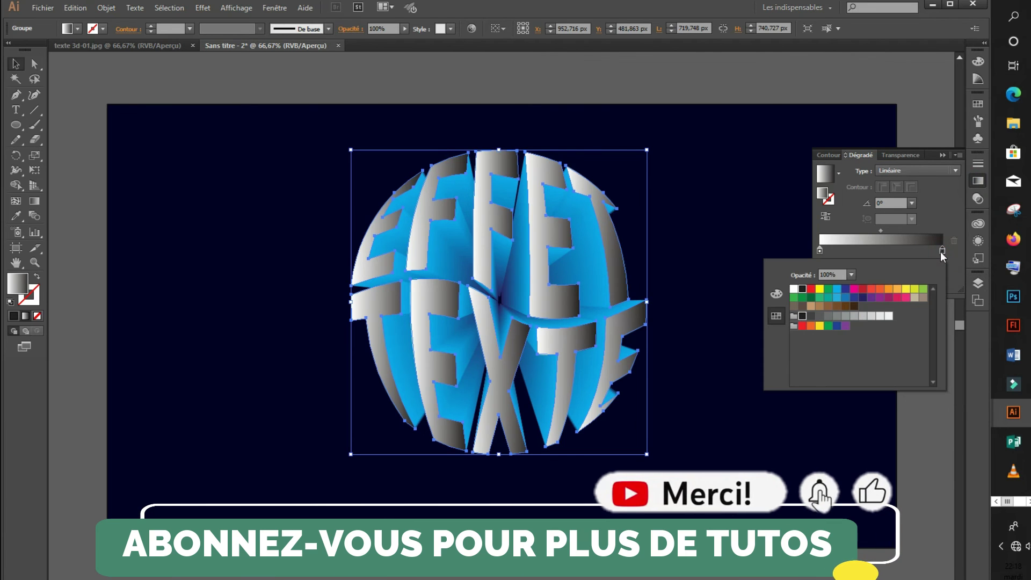
pyautogui.click(888, 317)
pyautogui.click(819, 249)
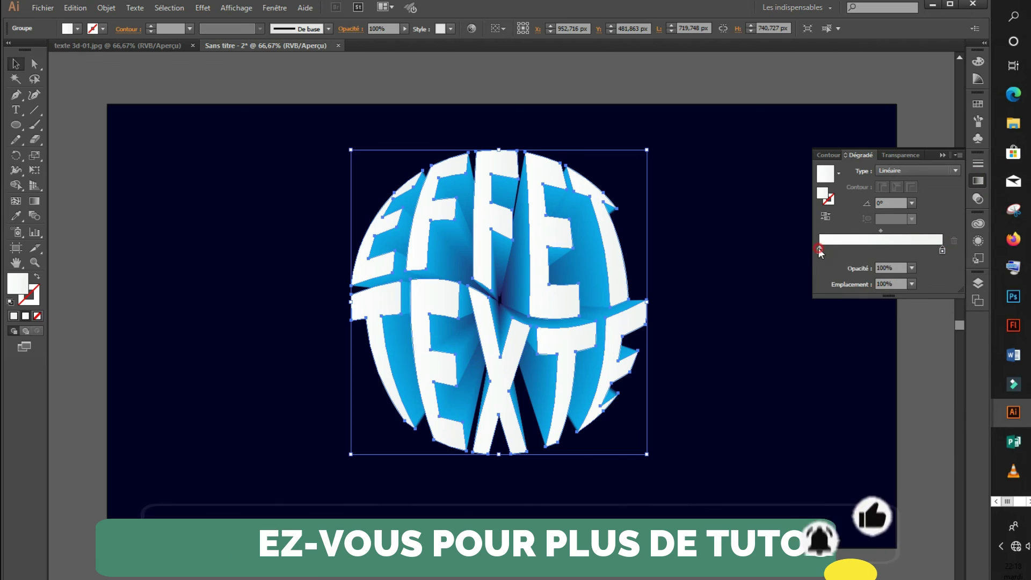
pyautogui.doubleClick(819, 248)
pyautogui.click(889, 316)
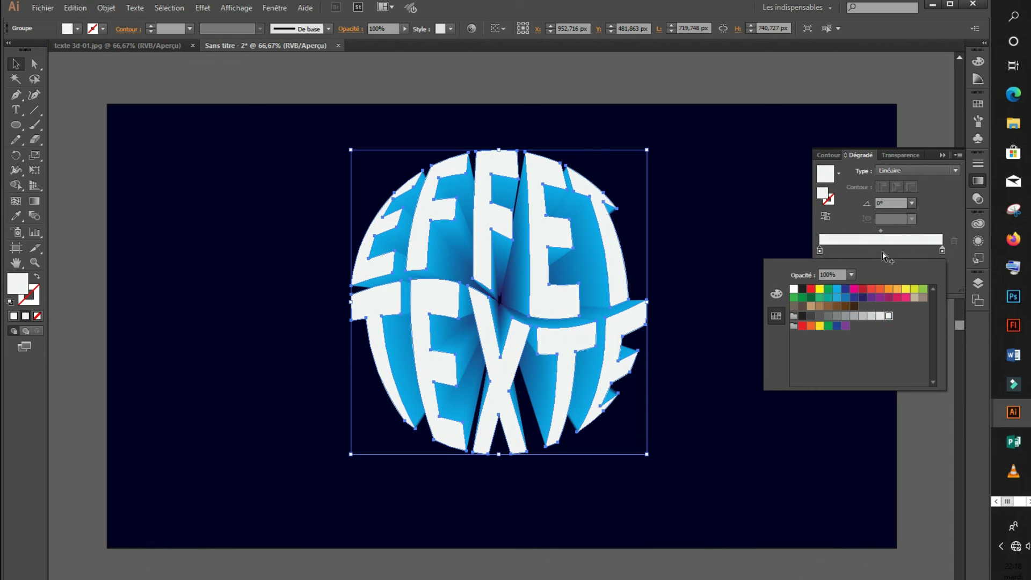
# Add a gradient stop near the middle and colour it grey C=0 M=0 J=0 N=70.
pyautogui.click(882, 251)
pyautogui.click(882, 251)
pyautogui.doubleClick(882, 250)
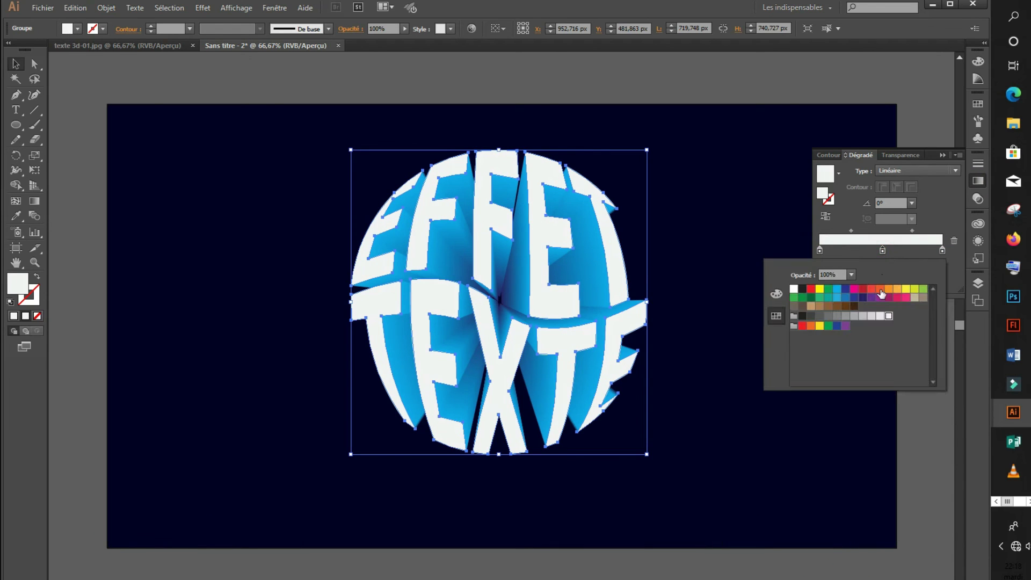
pyautogui.click(865, 319)
pyautogui.click(854, 316)
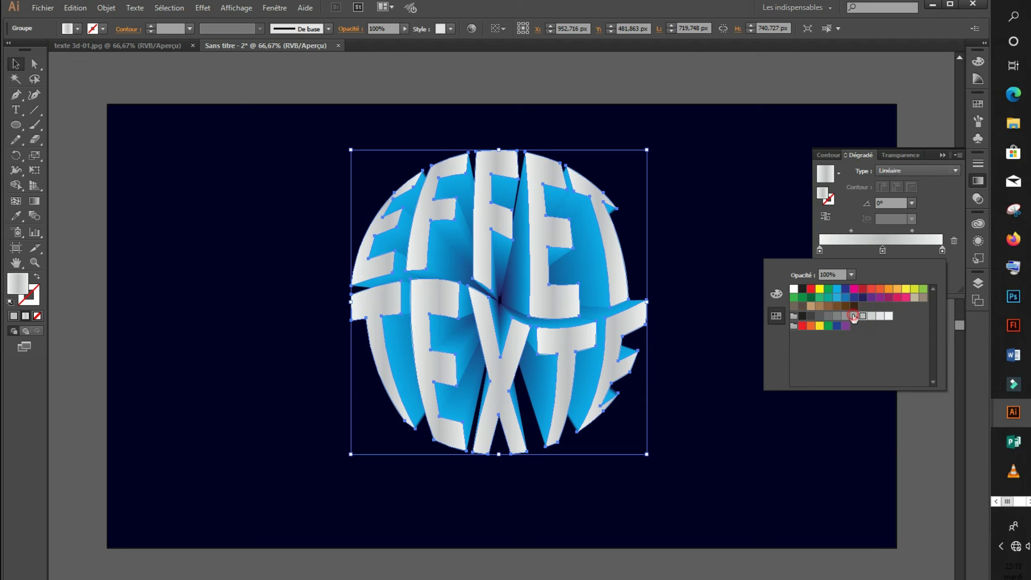
pyautogui.click(845, 317)
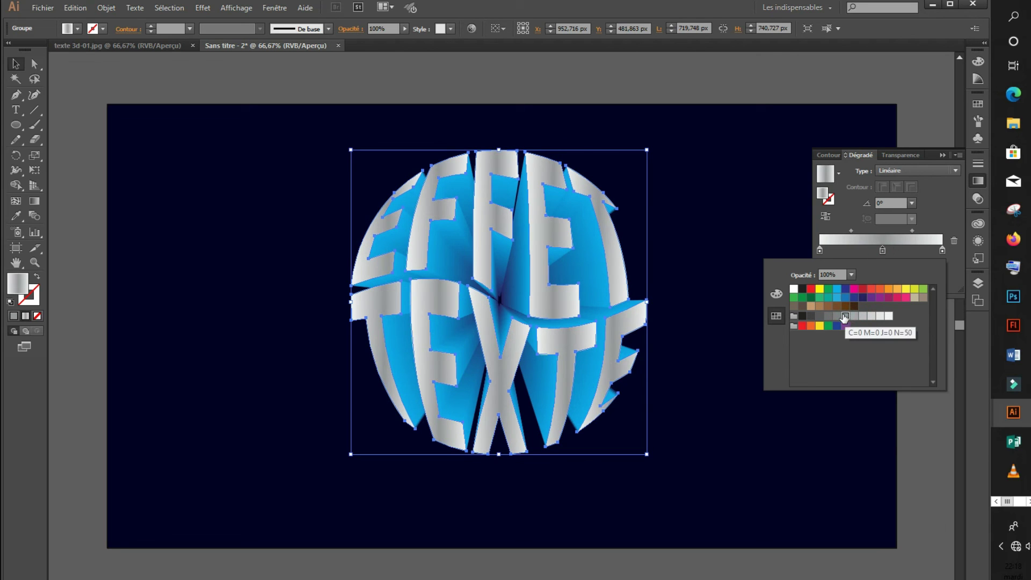
pyautogui.click(837, 316)
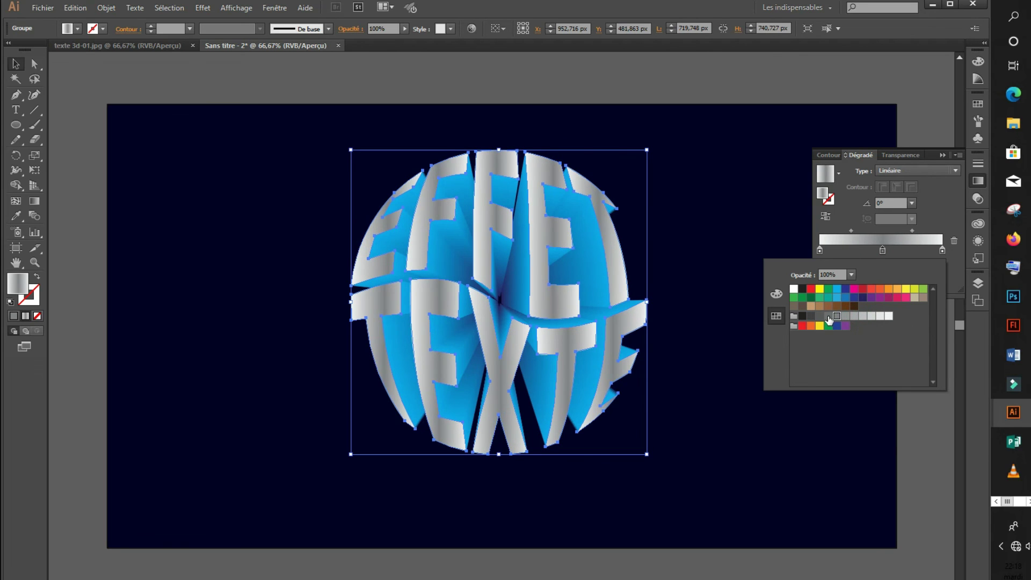
pyautogui.click(827, 318)
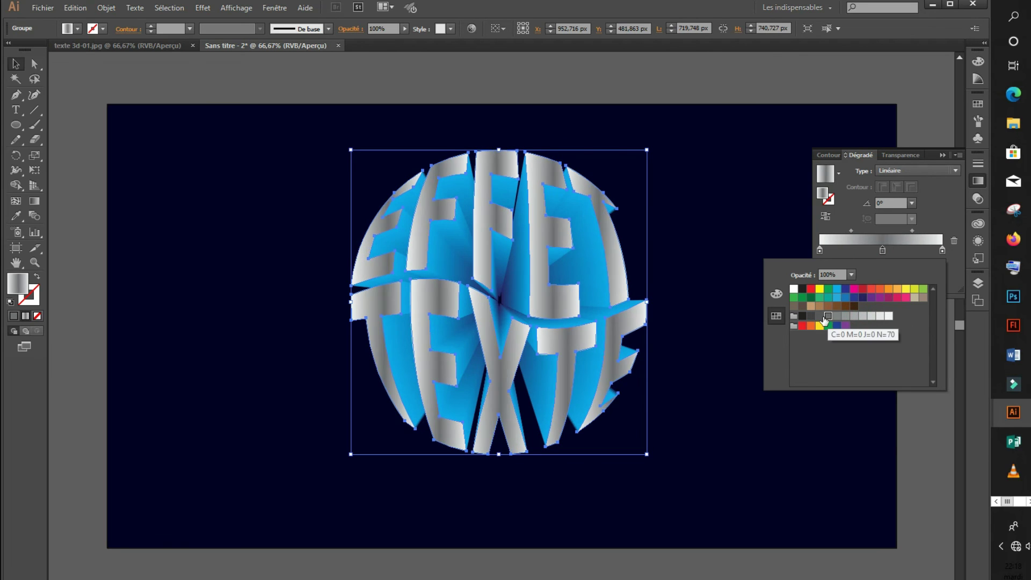
pyautogui.click(725, 181)
pyautogui.click(725, 181)
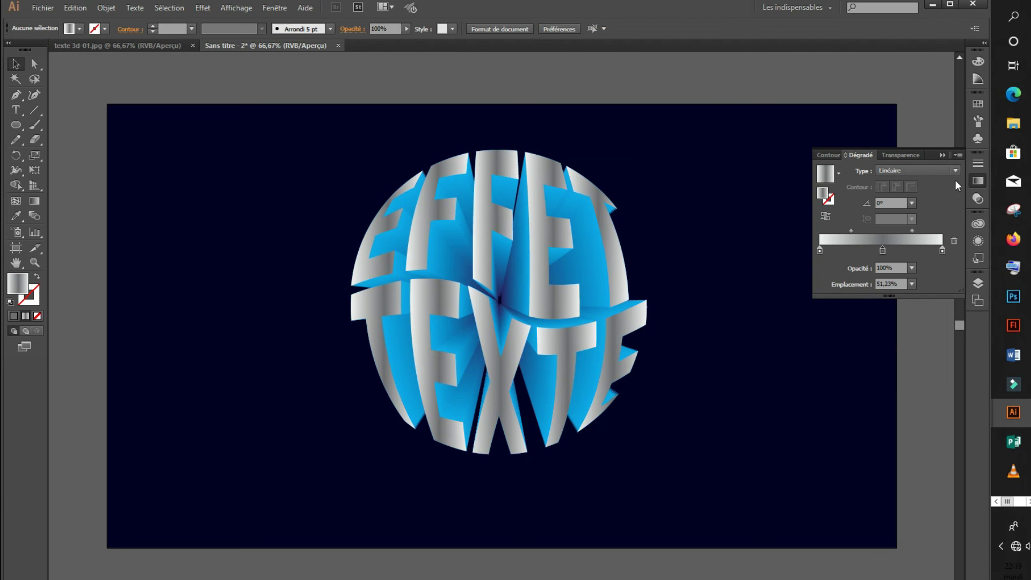
# Group the gradient-filled words together with the blend.
pyautogui.click(942, 154)
pyautogui.click(763, 157)
pyautogui.moveTo(727, 289); pyautogui.dragTo(277, 477)
pyautogui.rightClick(547, 220)
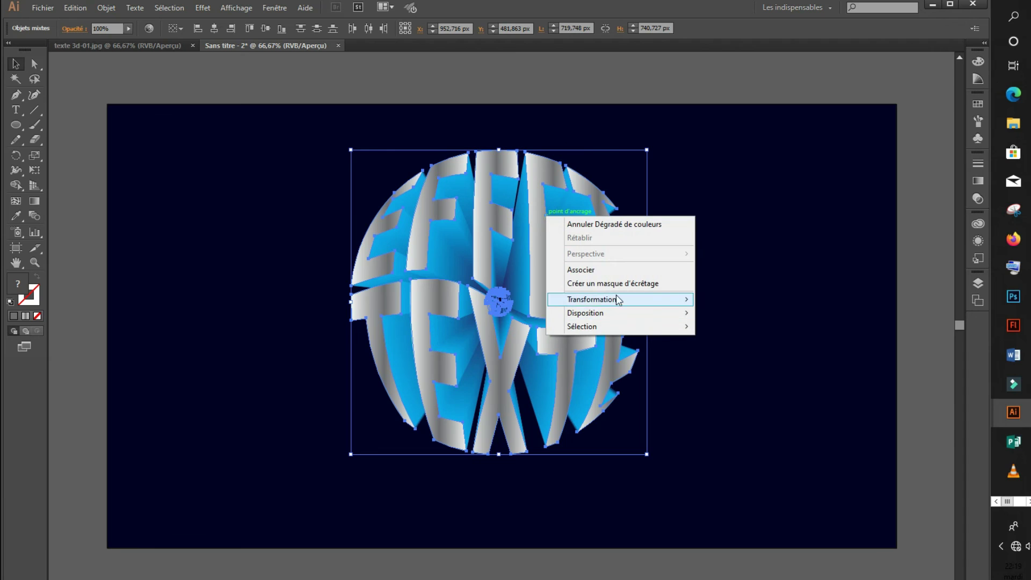
pyautogui.click(585, 270)
# Scale the grouped text sphere down to about two thirds and move it into the upper middle of the artboard.
pyautogui.moveTo(647, 454); pyautogui.dragTo(631, 379)
pyautogui.click(750, 271)
pyautogui.moveTo(541, 371); pyautogui.dragTo(537, 326)
pyautogui.click(260, 339)
# Draw a circle about 380 px in diameter below the text sphere and fill it with the blue fading gradient swatch.
pyautogui.moveTo(16, 124); pyautogui.dragTo(70, 154)
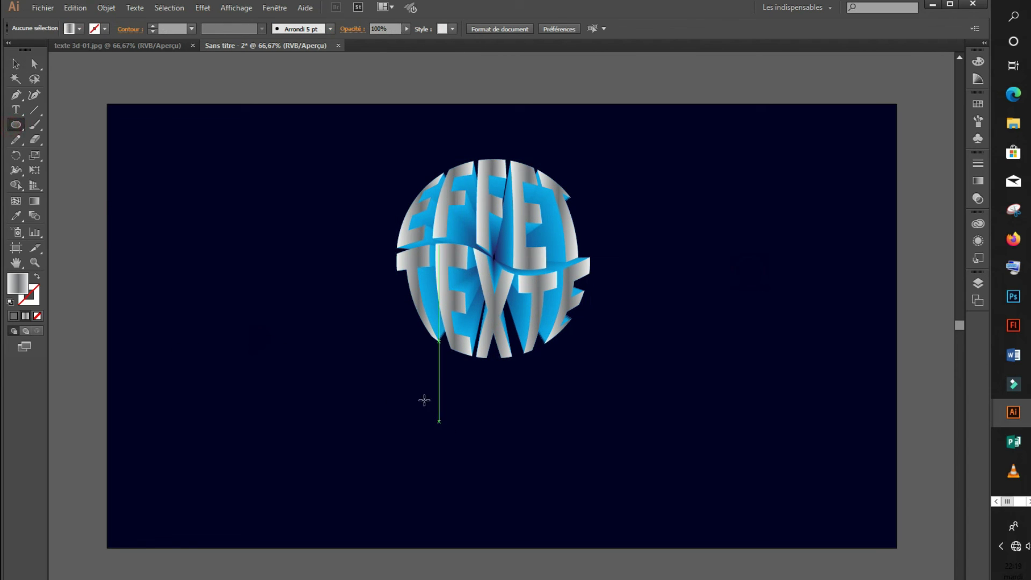
pyautogui.moveTo(479, 419); pyautogui.dragTo(556, 482)
pyautogui.click(77, 29)
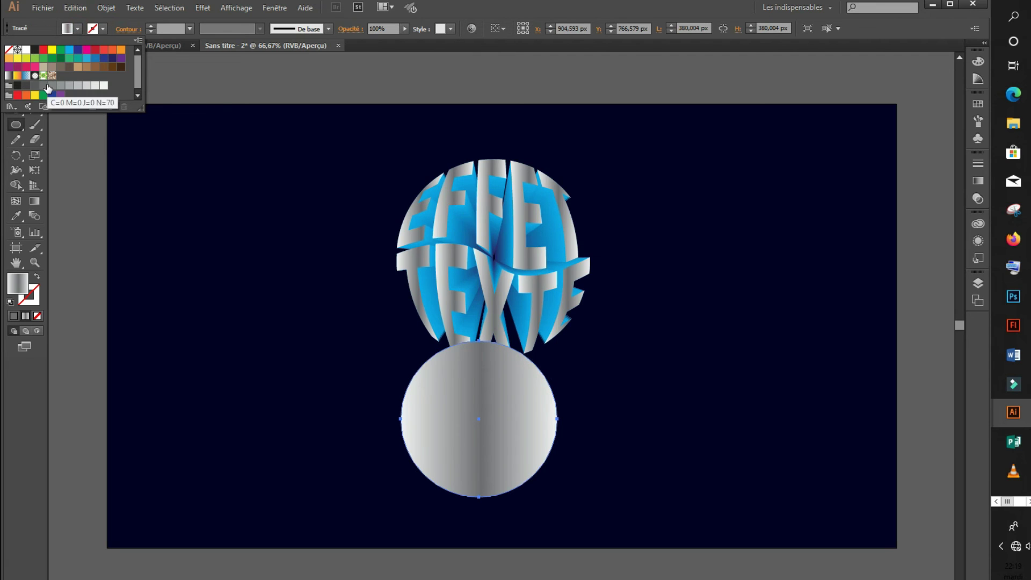
pyautogui.click(25, 75)
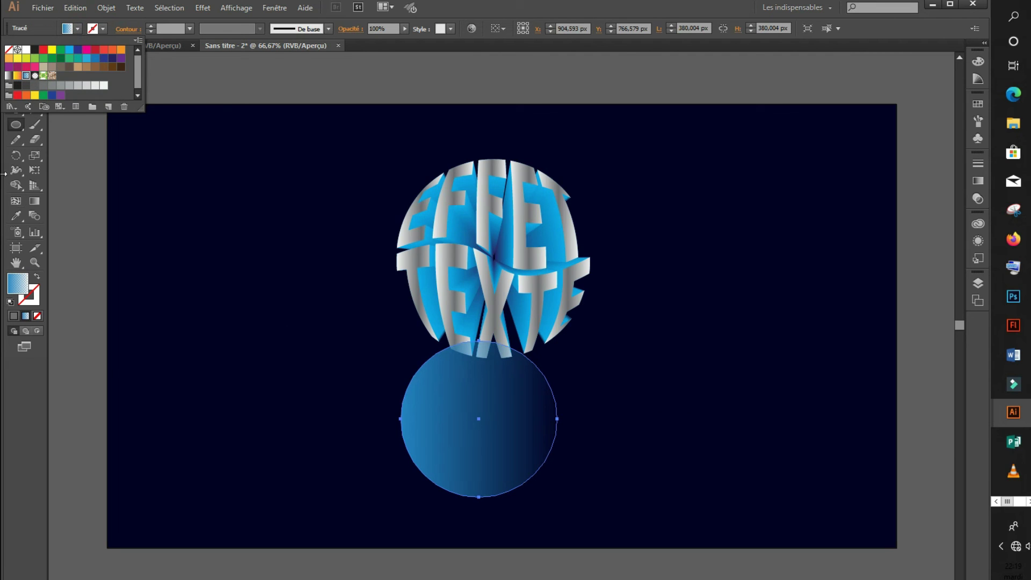
# Change the gradient type of the circle below the text sphere to radial.
pyautogui.press('Escape')
pyautogui.press('v')
pyautogui.click(496, 419)
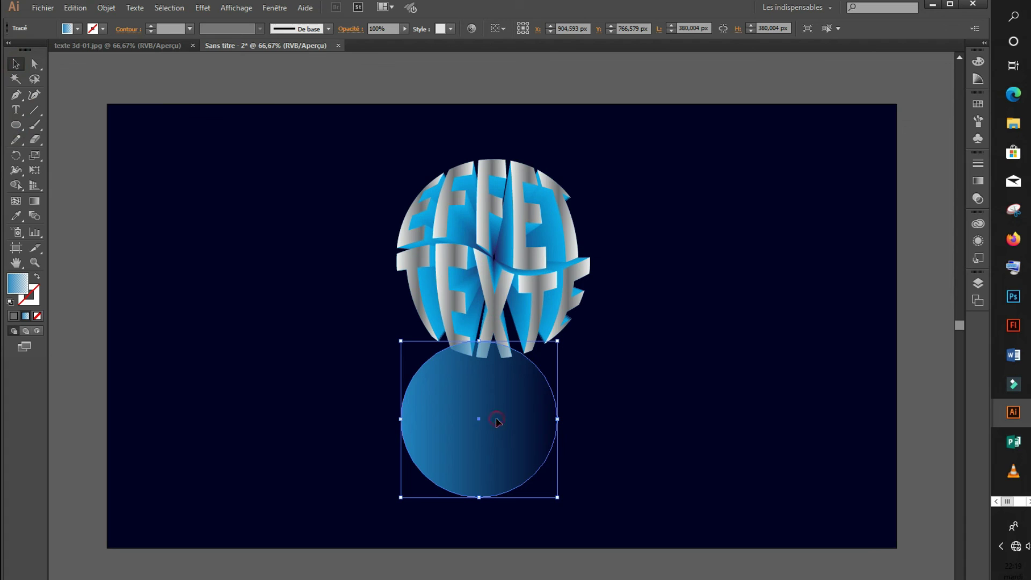
pyautogui.click(977, 181)
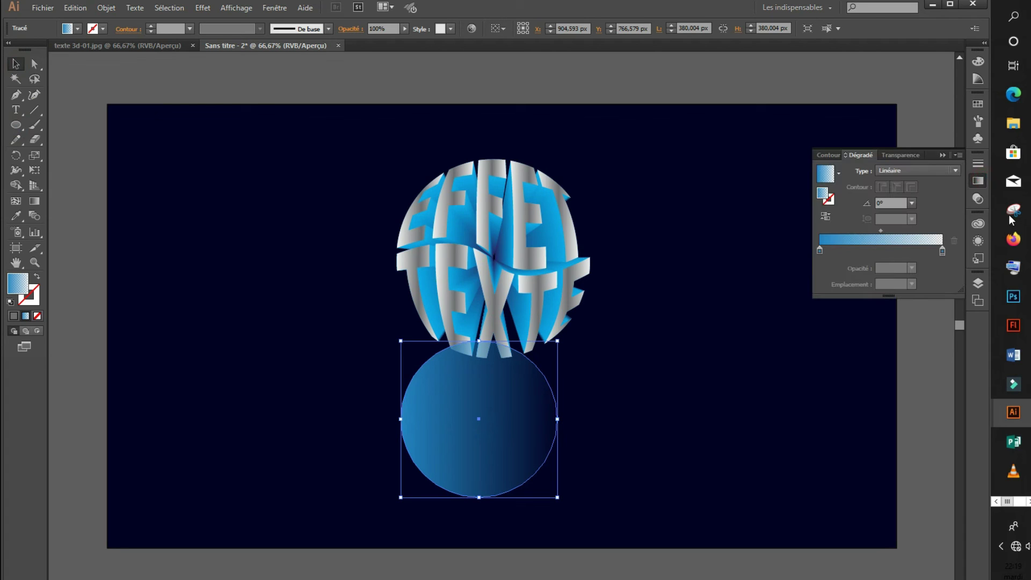
pyautogui.click(954, 170)
pyautogui.click(947, 193)
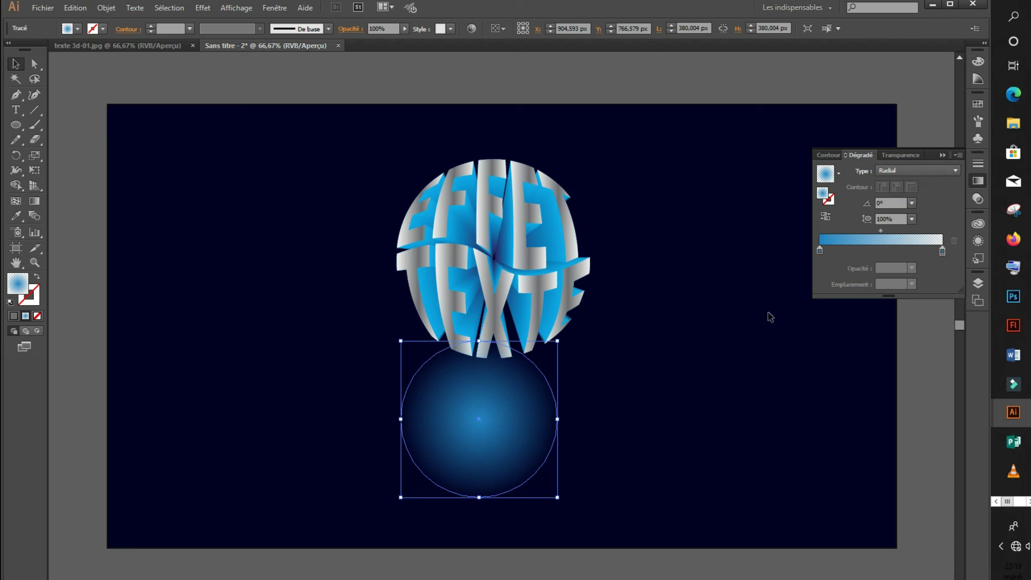
pyautogui.click(943, 156)
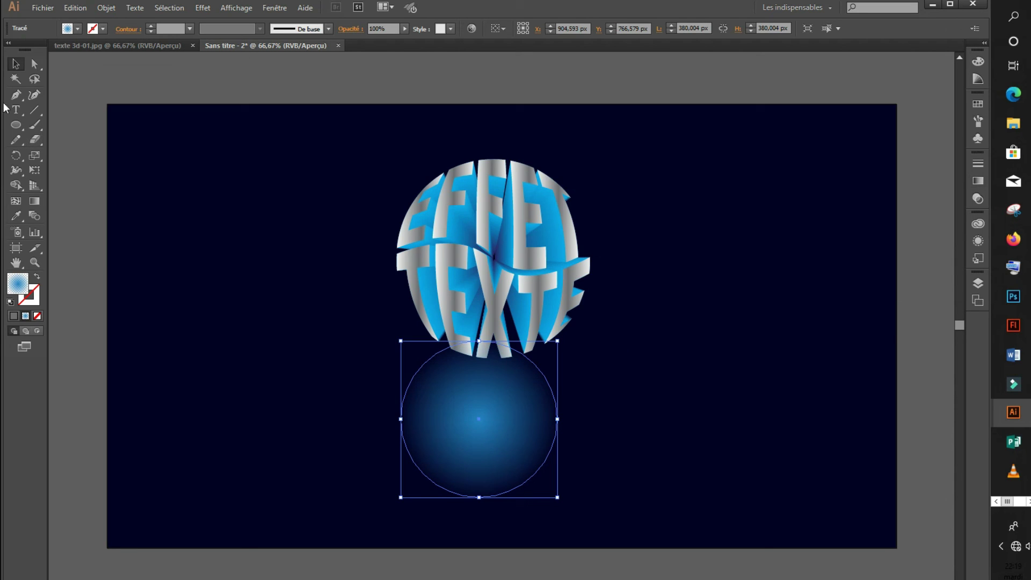
# Flatten the circle's radial gradient vertically to an aspect ratio of about 12% and move the circle up against the text sphere's base.
pyautogui.click(35, 200)
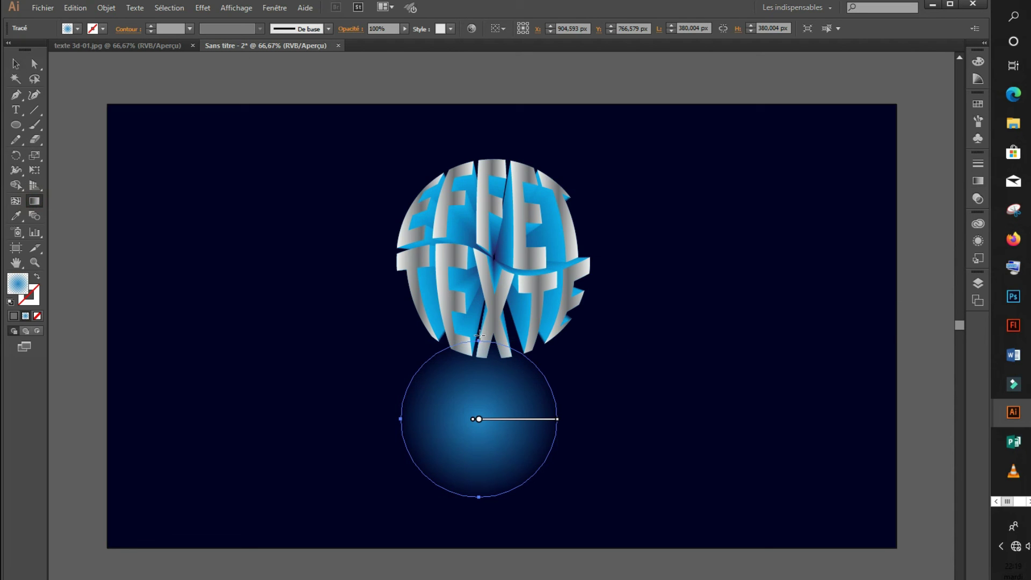
pyautogui.moveTo(478, 343); pyautogui.dragTo(482, 414)
pyautogui.click(16, 64)
pyautogui.click(569, 408)
pyautogui.moveTo(525, 422); pyautogui.dragTo(523, 367)
# Bring the grouped text sphere to the front of the stacking order.
pyautogui.click(525, 203)
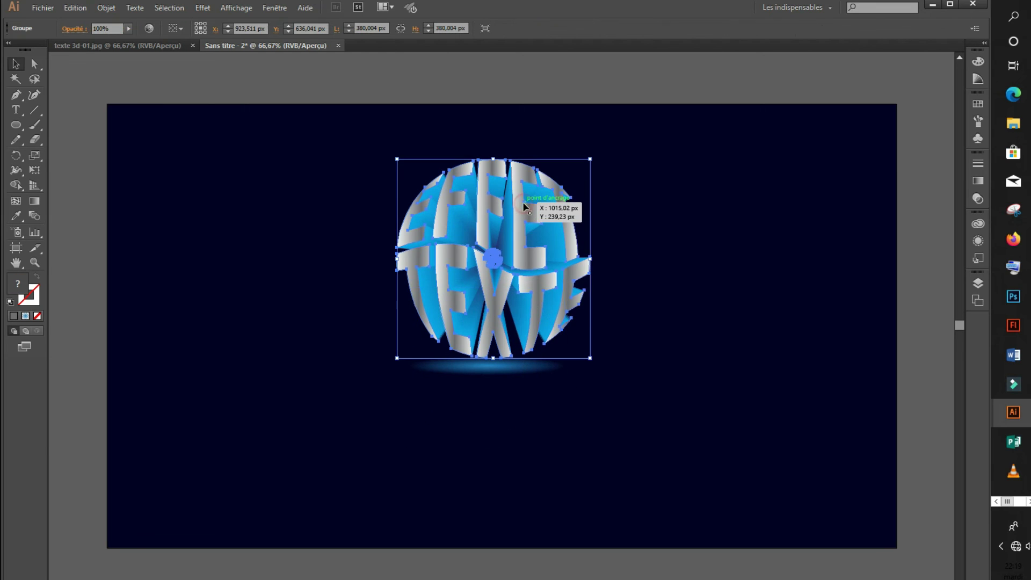
pyautogui.rightClick(525, 204)
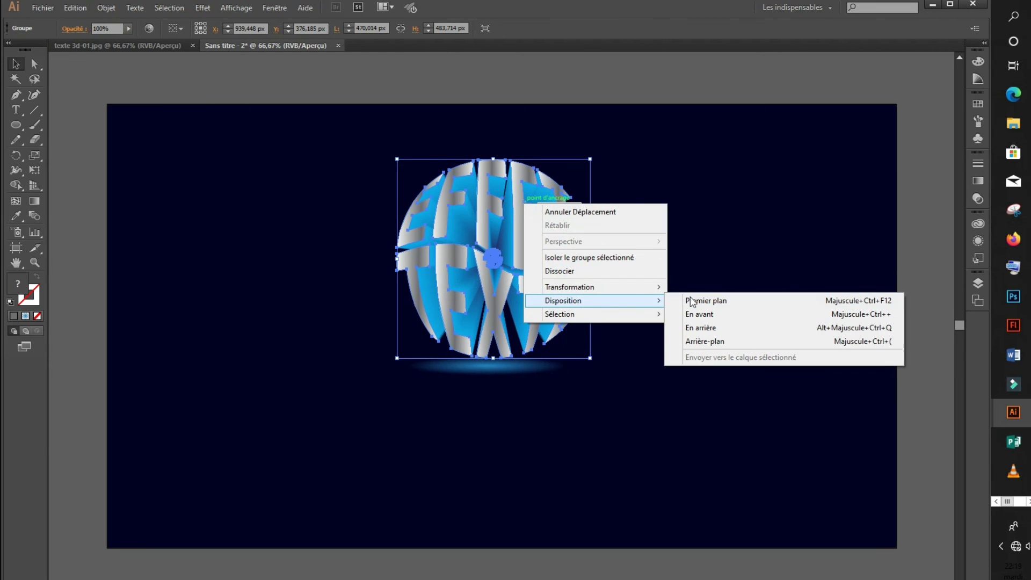
pyautogui.click(693, 300)
# Nudge the flattened gradient glow up 7 px, closer beneath the text sphere.
pyautogui.click(517, 371)
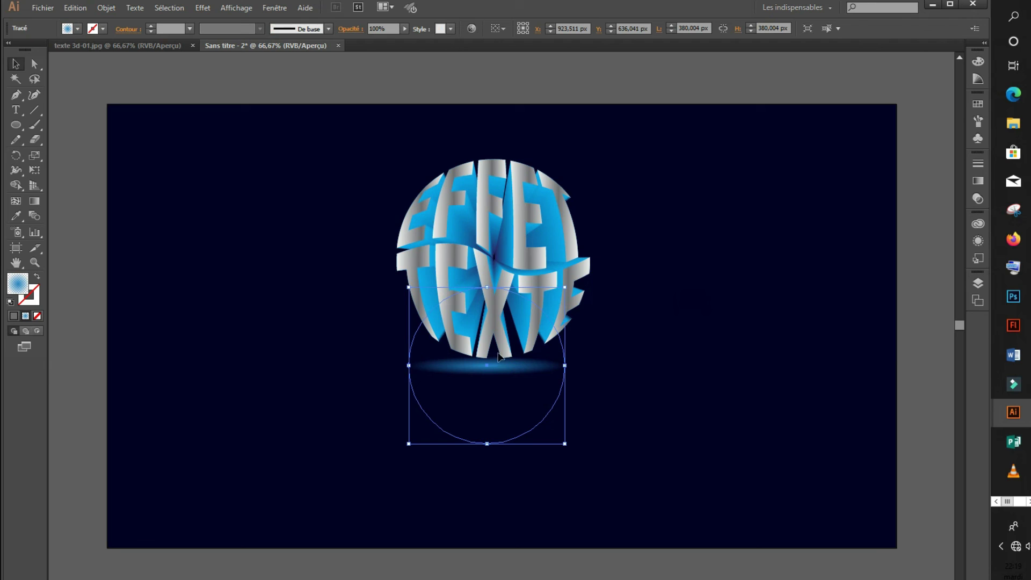
pyautogui.press('Up')
pyautogui.press('Up')
pyautogui.press('Up')
pyautogui.press('Up')
pyautogui.press('Up')
pyautogui.press('Up')
pyautogui.press('Up')
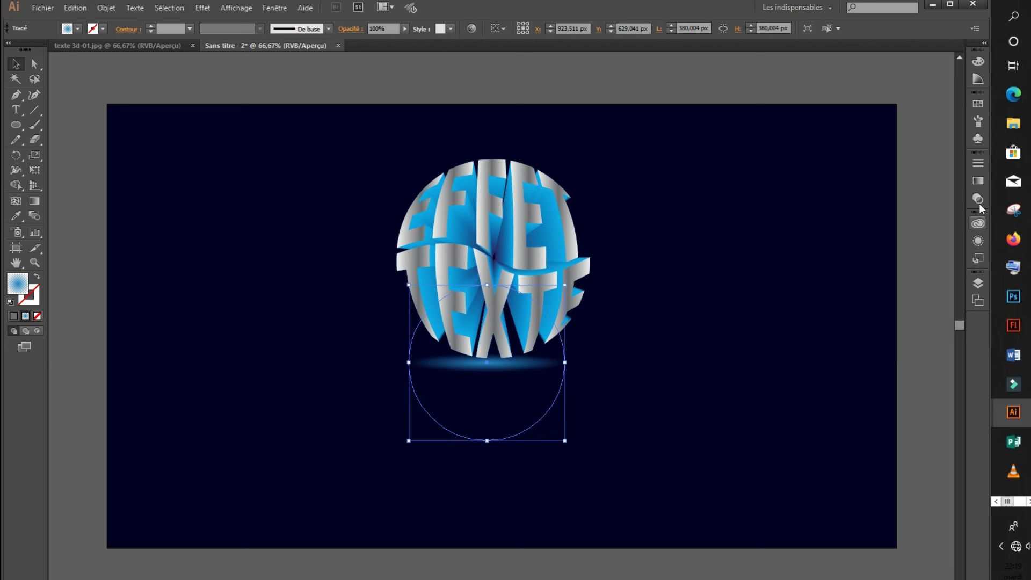
# Shift the midpoint of the glow's radial gradient to about 31% and deselect the shape.
pyautogui.click(977, 181)
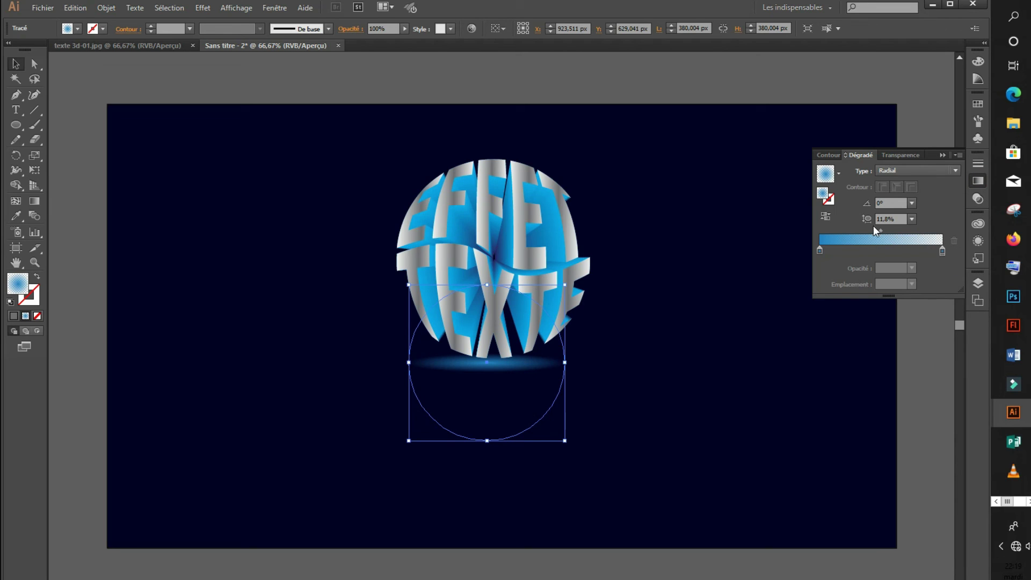
pyautogui.moveTo(880, 229); pyautogui.dragTo(861, 231)
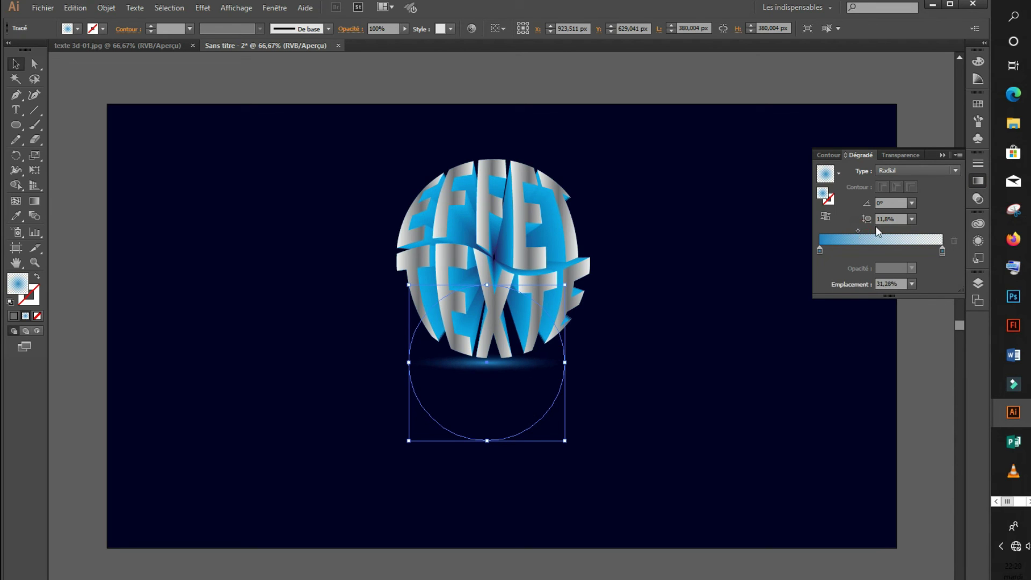
pyautogui.click(942, 155)
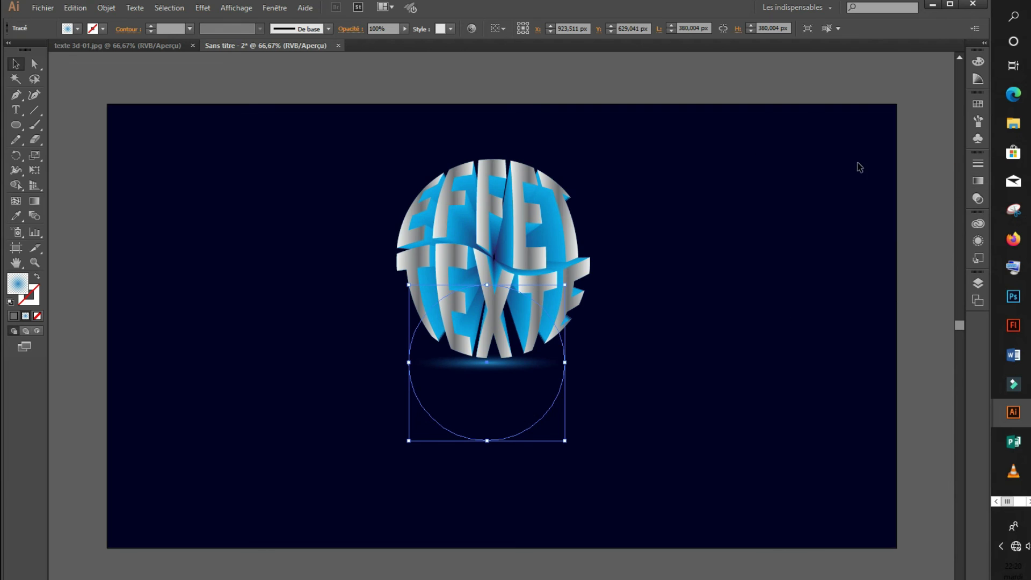
pyautogui.click(924, 158)
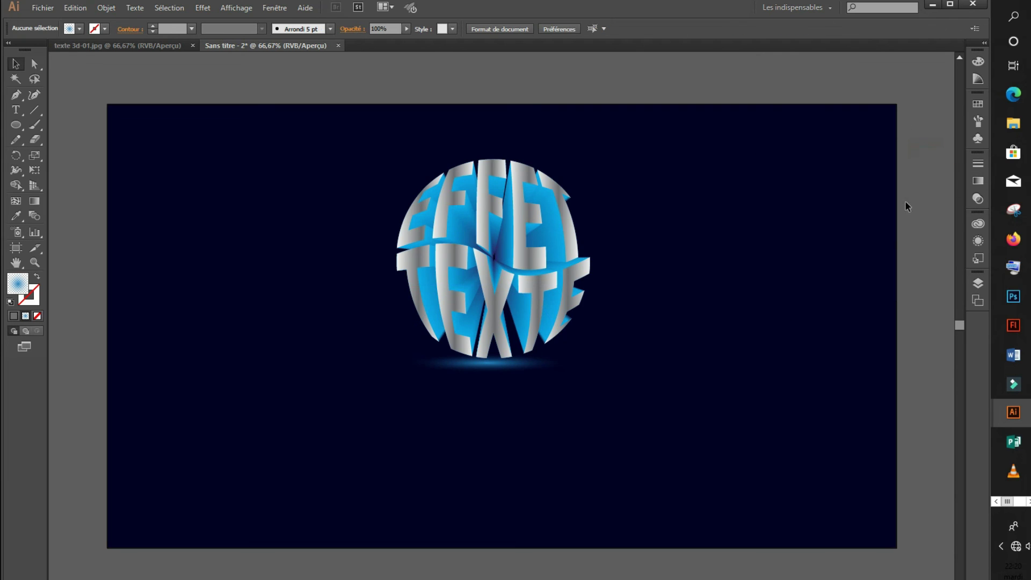
# Nudge the gradient glow down 3 px and right 1 px under the text sphere, and deselect it.
pyautogui.click(503, 376)
pyautogui.press('Down')
pyautogui.press('Down')
pyautogui.press('Down')
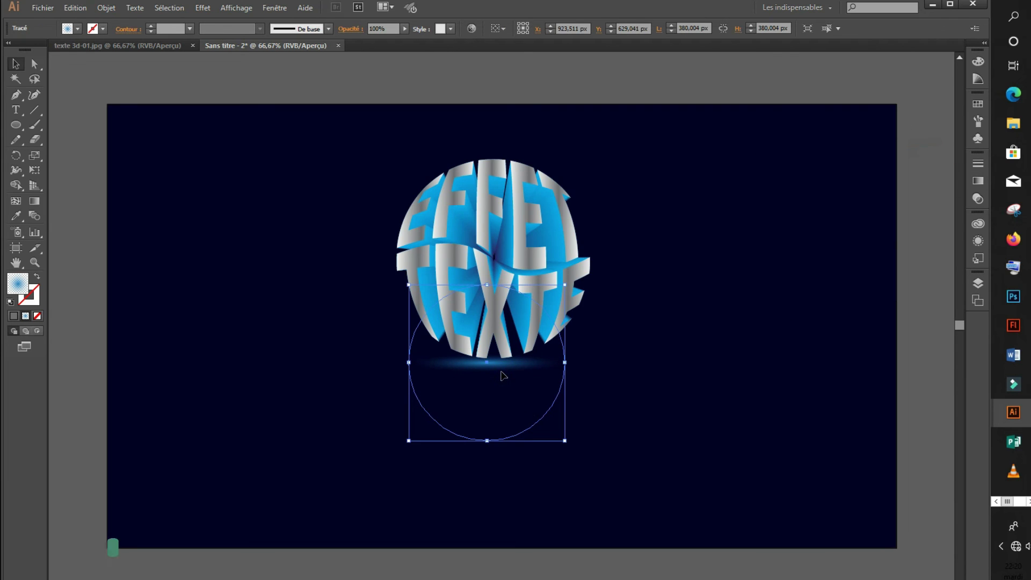
pyautogui.press('Right')
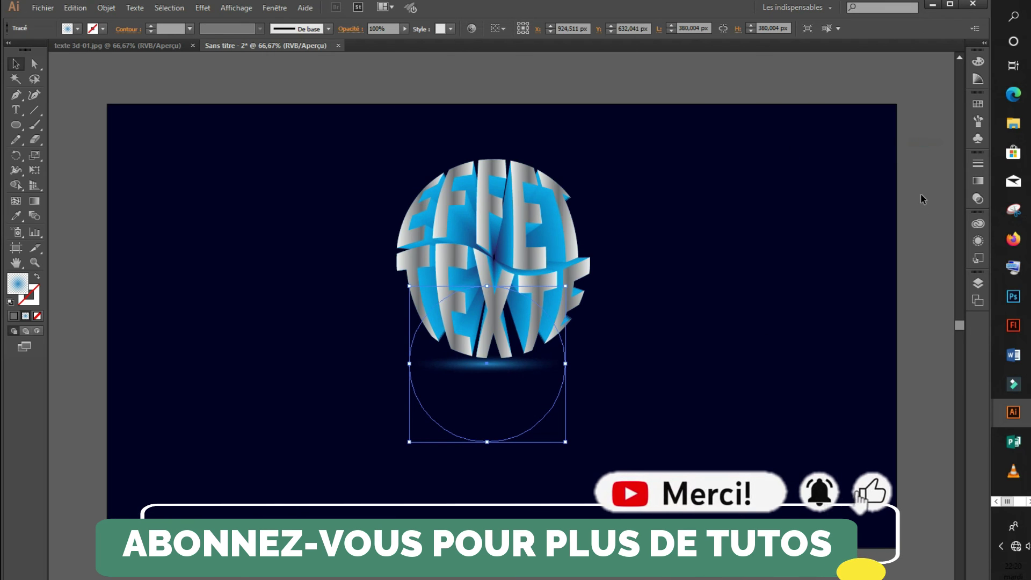
pyautogui.click(912, 166)
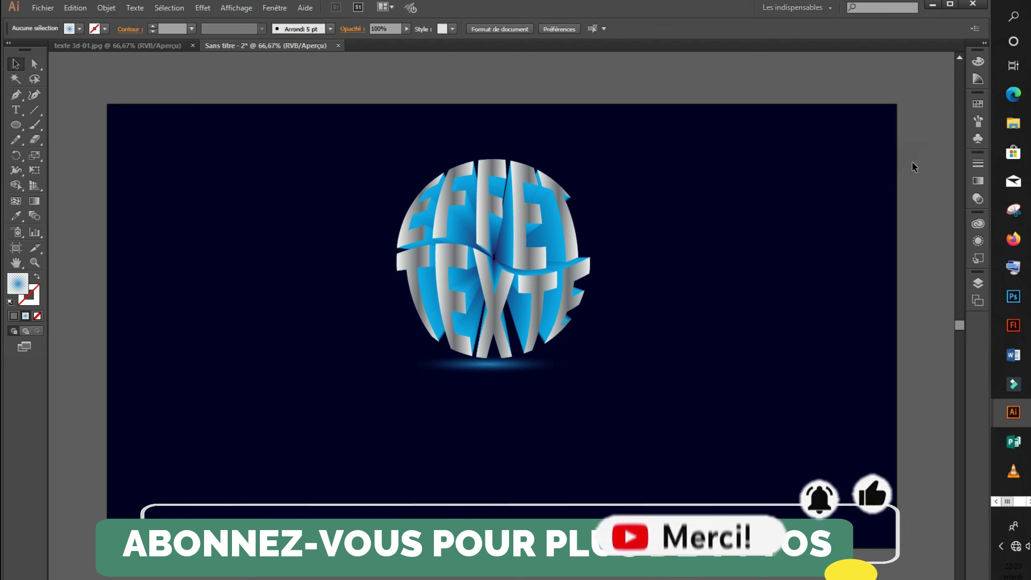